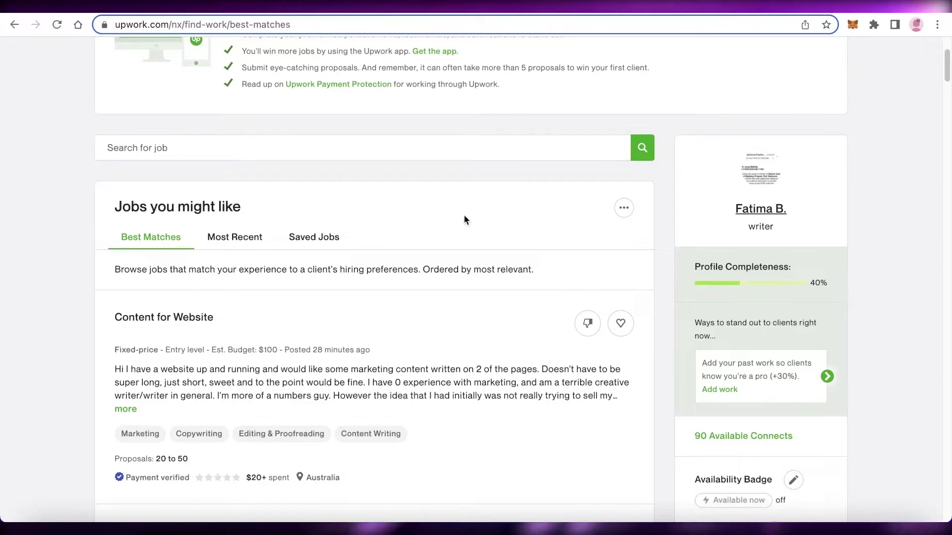
Open the freelancer profile page from the job feed.
scroll(460, 219, down, 2)
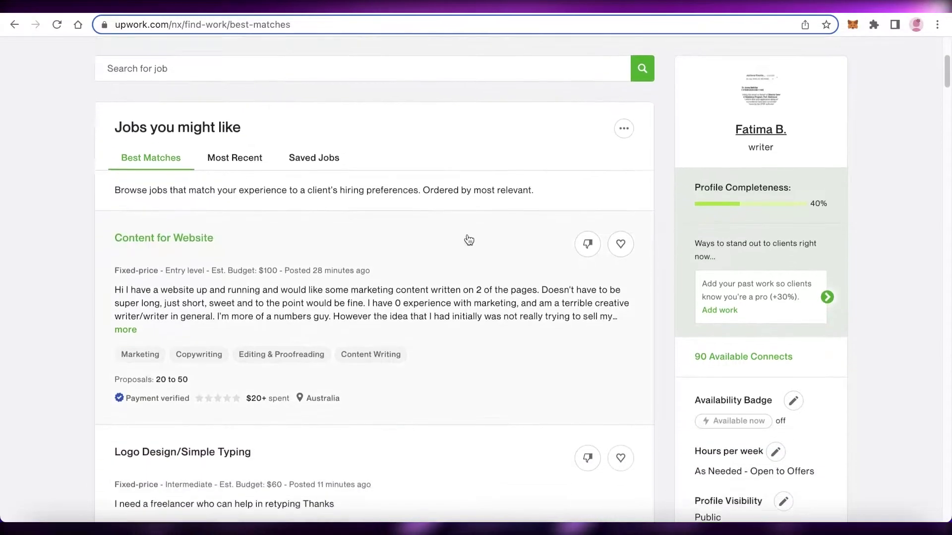
scroll(467, 245, up, 5)
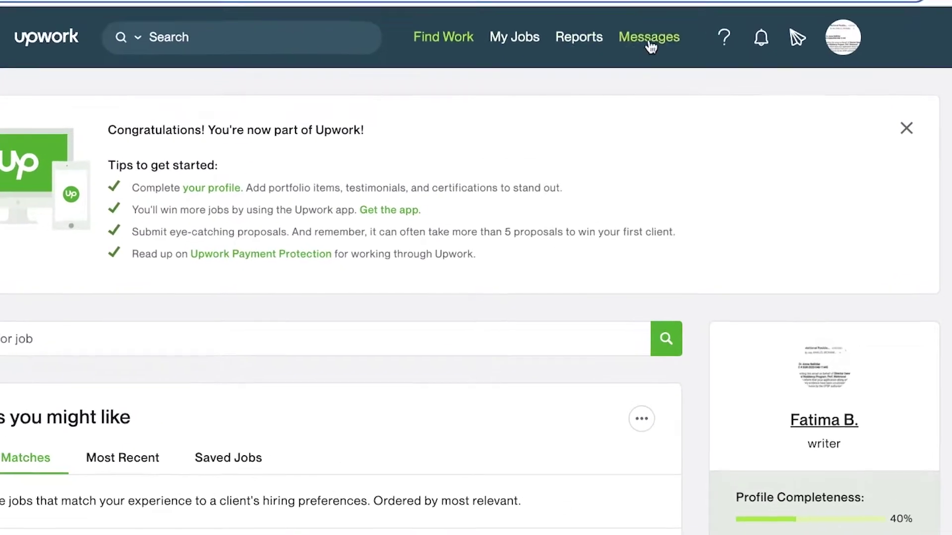
mouse_move(426, 62)
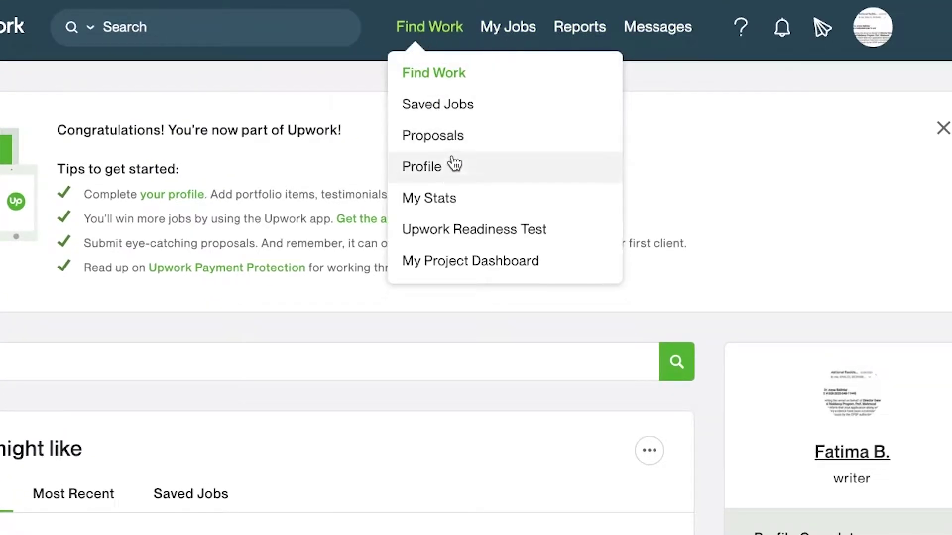
click(422, 168)
Go to My Project Dashboard and start creating a new Project Catalog project.
mouse_move(406, 39)
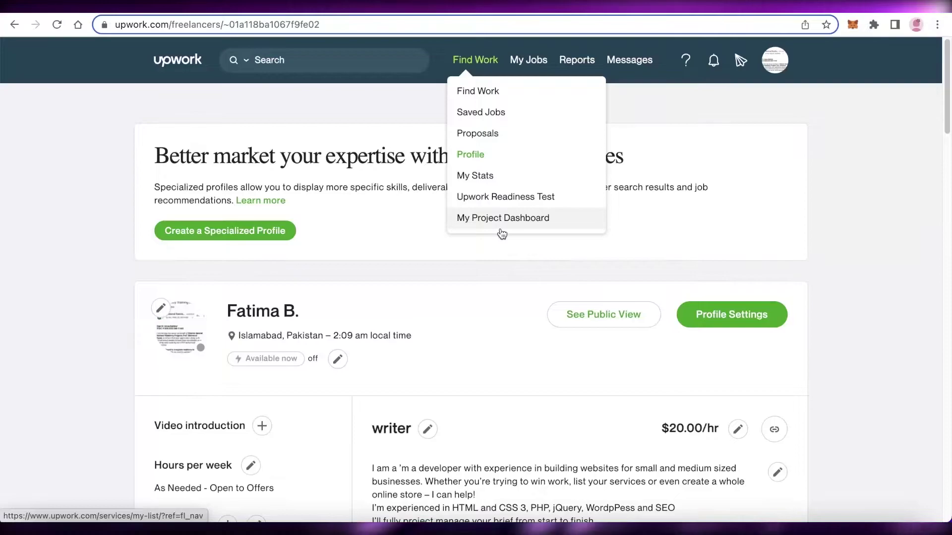
click(499, 226)
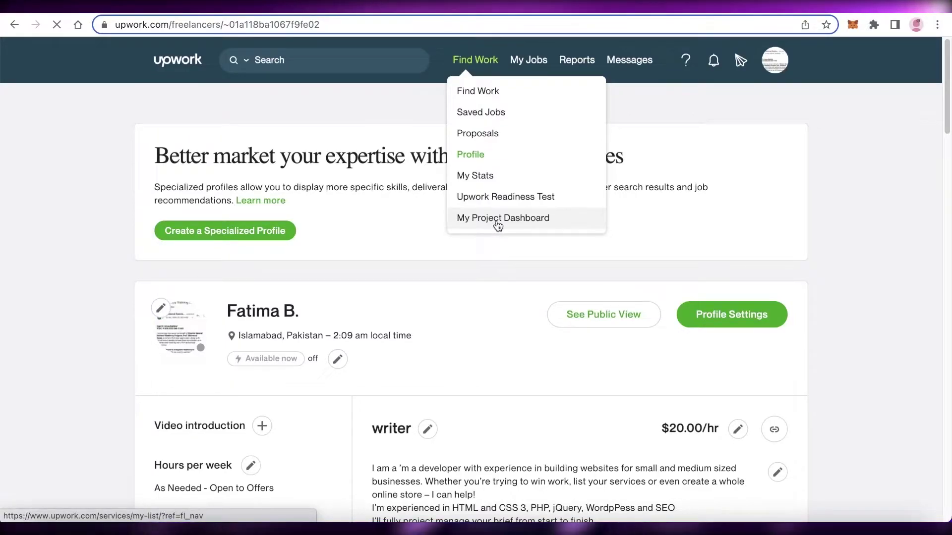
scroll(495, 231, down, 2)
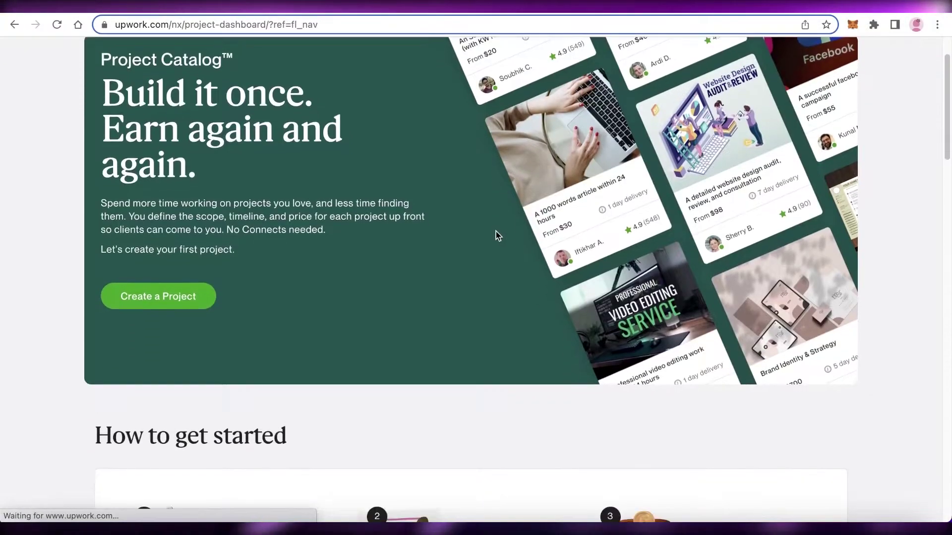
click(131, 297)
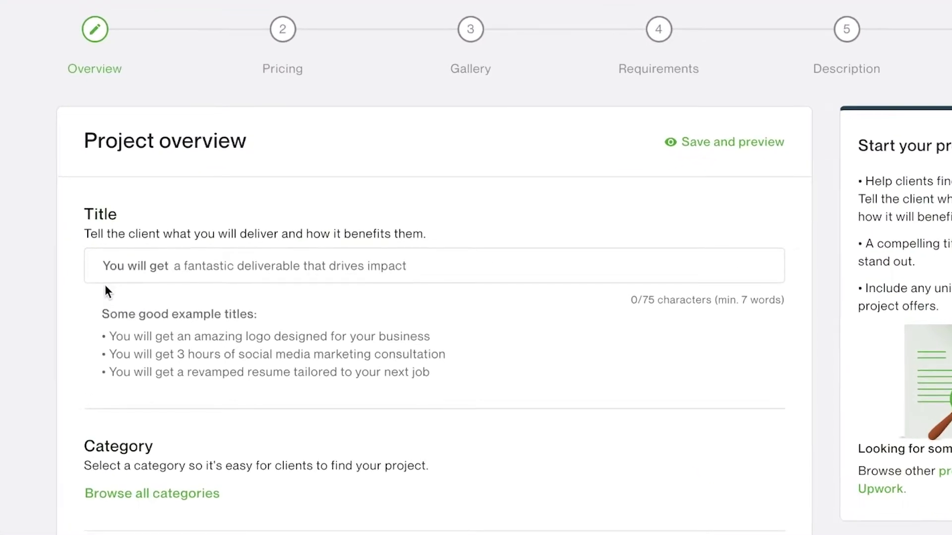
Enter the project title "a fantastic funky logo for your business with multiple color options.".
click(180, 270)
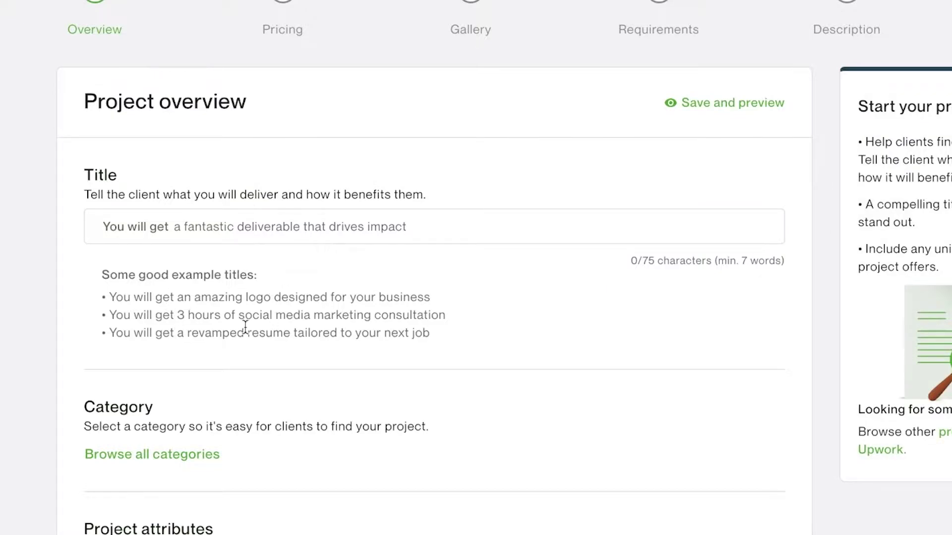
scroll(465, 273, up, 1)
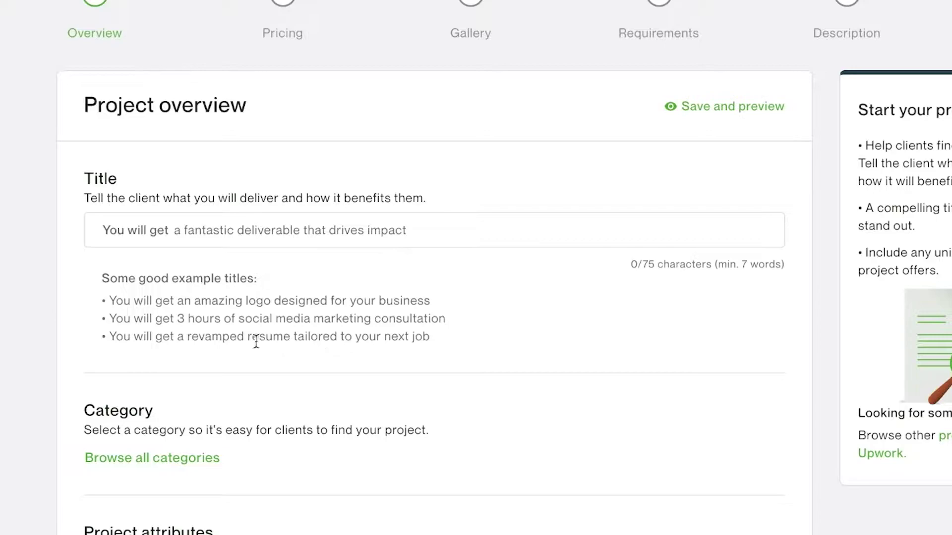
click(386, 224)
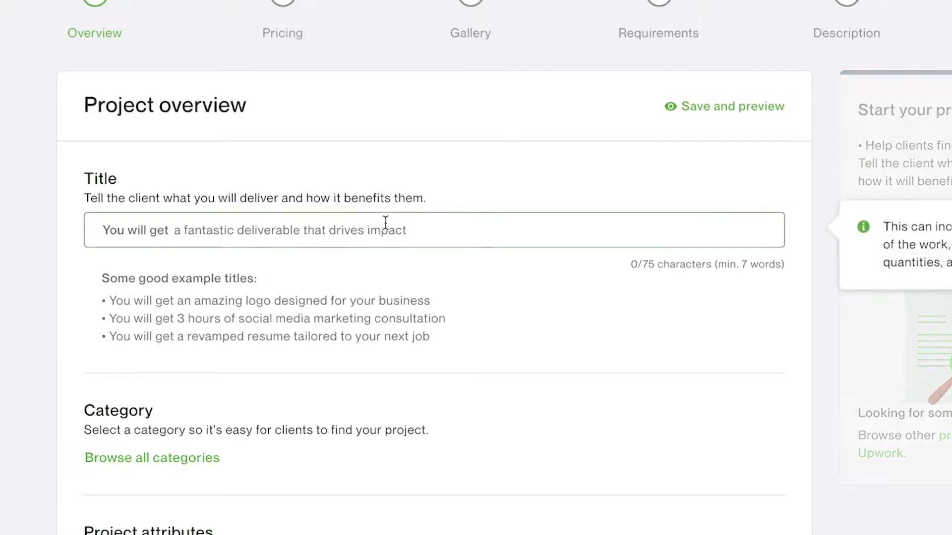
click(460, 178)
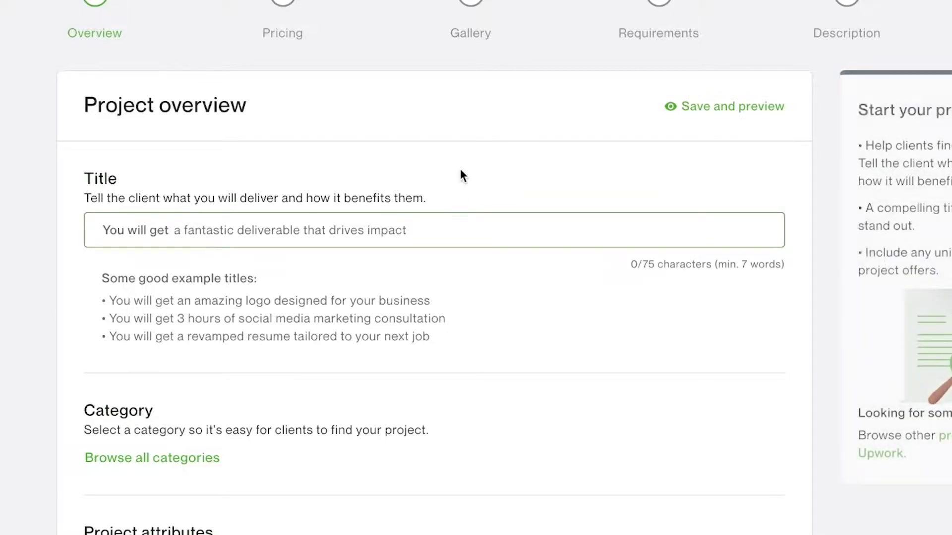
click(189, 237)
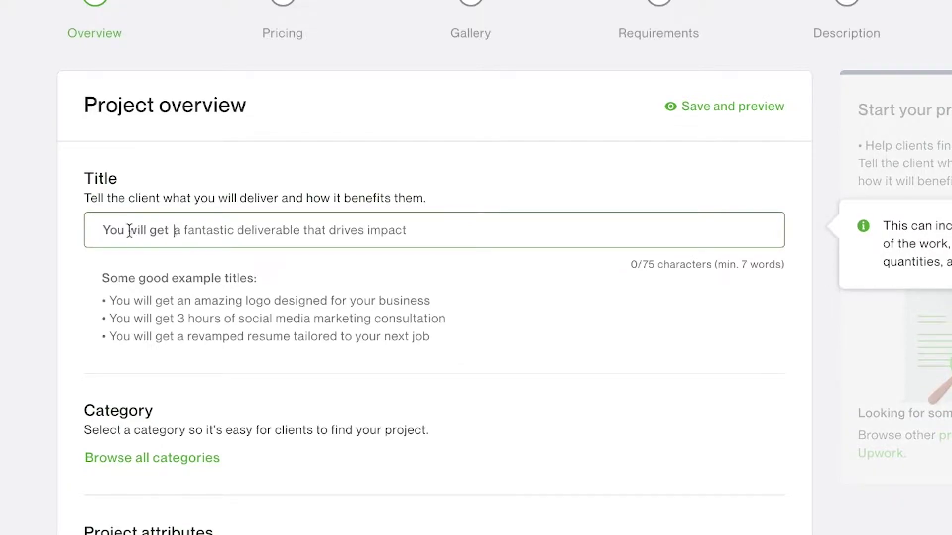
mouse_move(282, 247)
text(a fantastic funky logo for your business with multiple color options.)
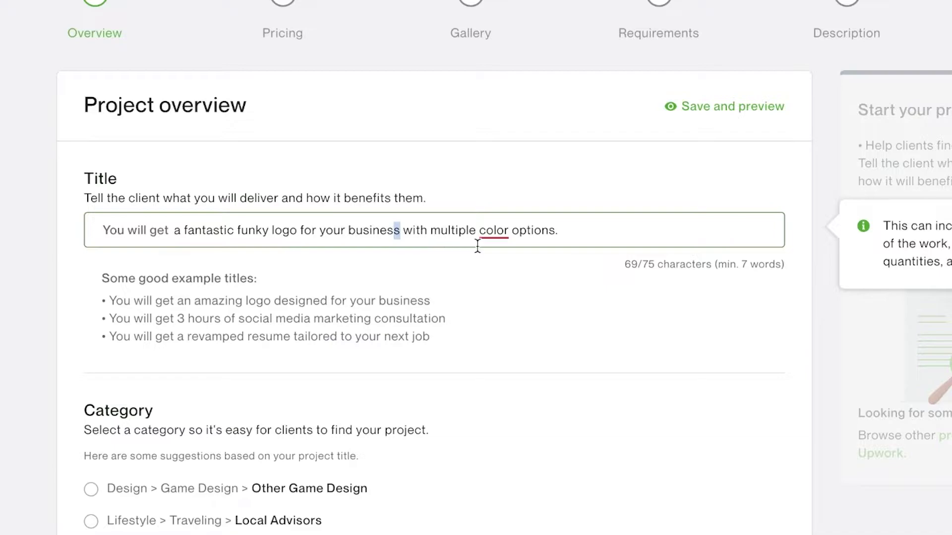
Accept the suggested British spelling "colour" in the project title.
mouse_move(496, 234)
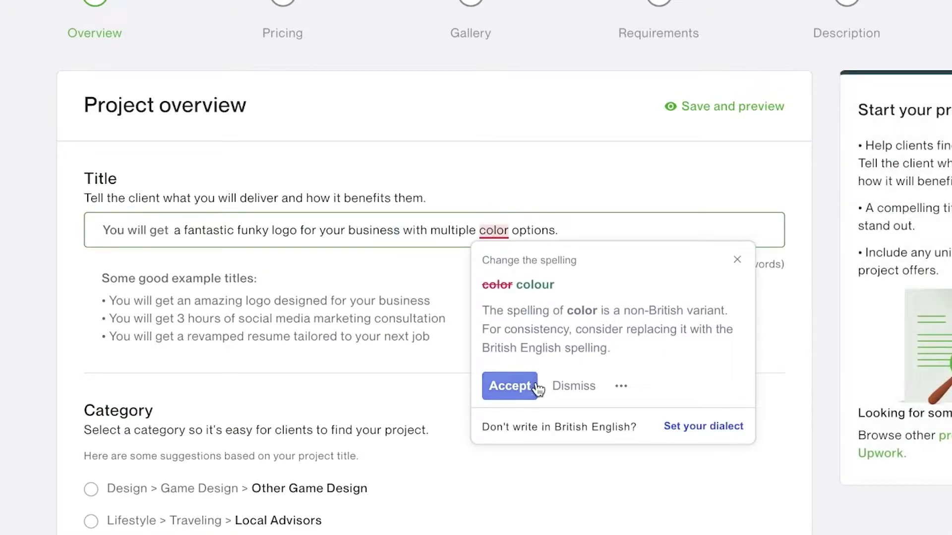
click(510, 387)
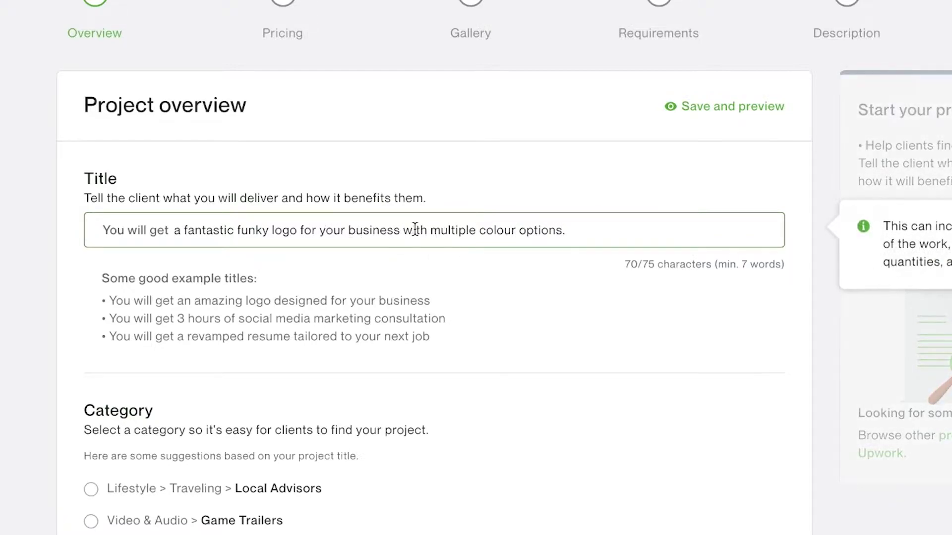
drag(403, 236, 578, 233)
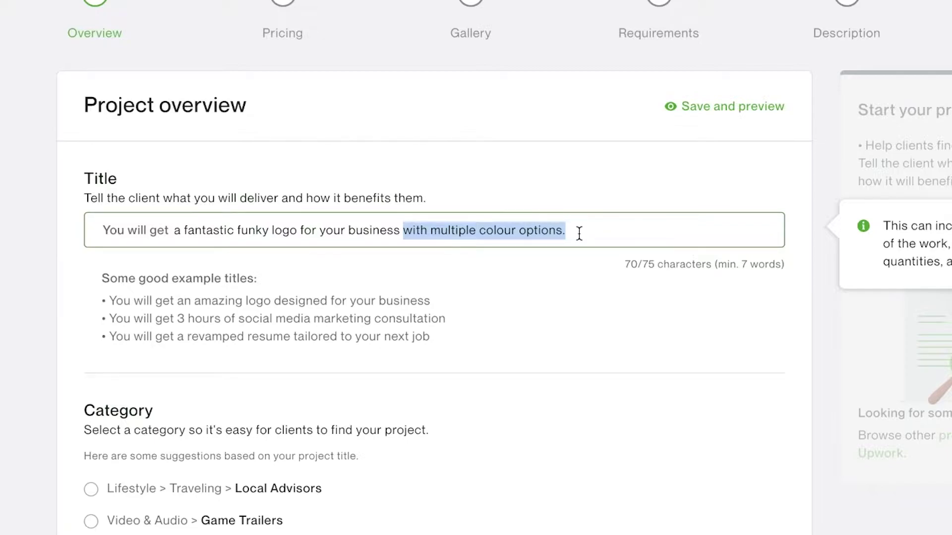
click(580, 233)
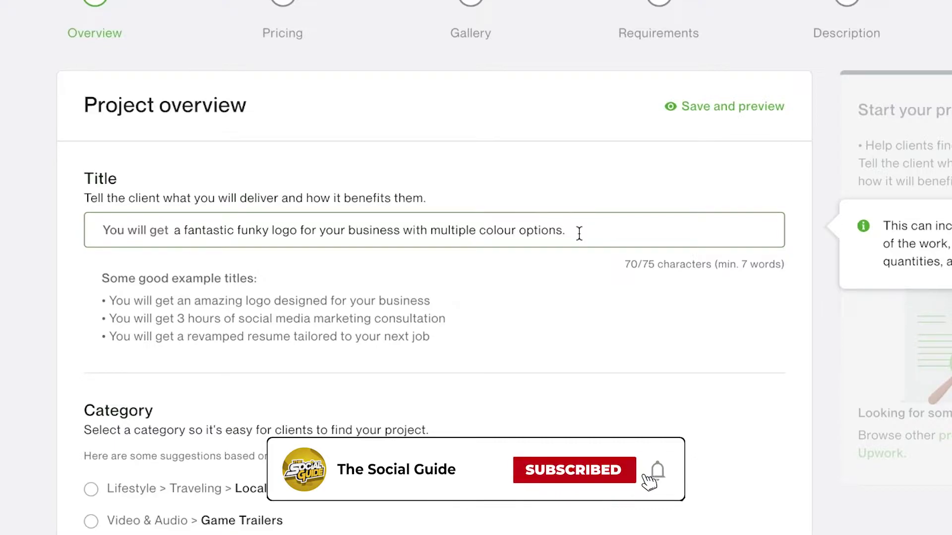
Browse all categories, choose Design with the subcategory Logo Design, and save it as the project's category.
scroll(538, 294, down, 5)
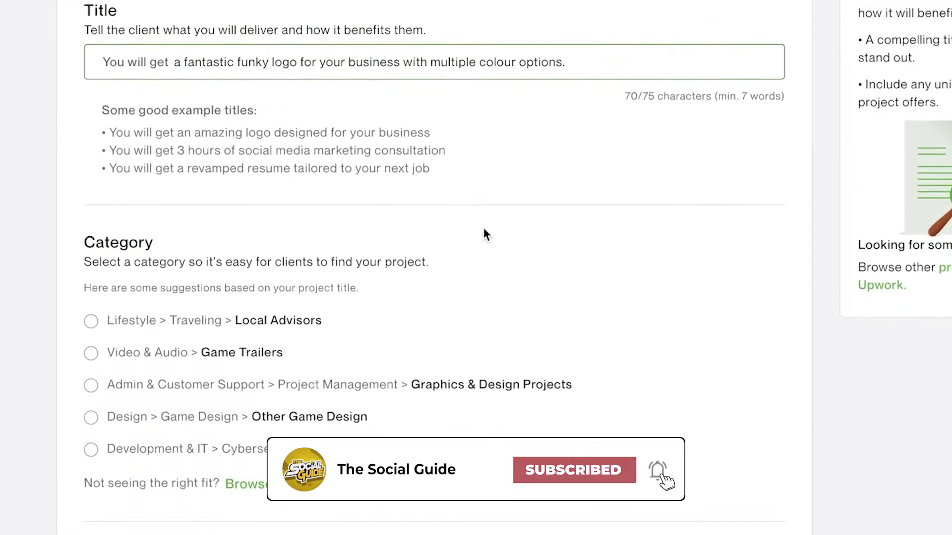
scroll(505, 327, down, 1)
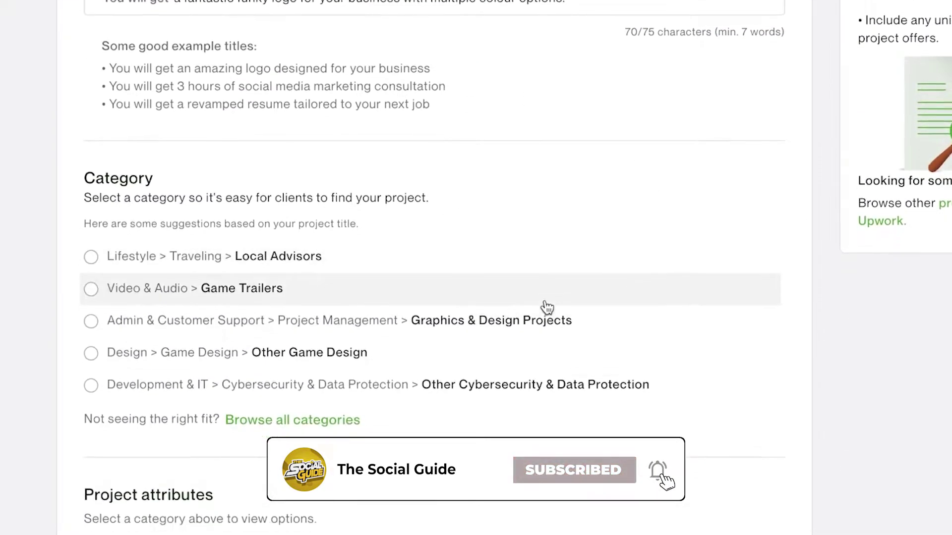
click(300, 410)
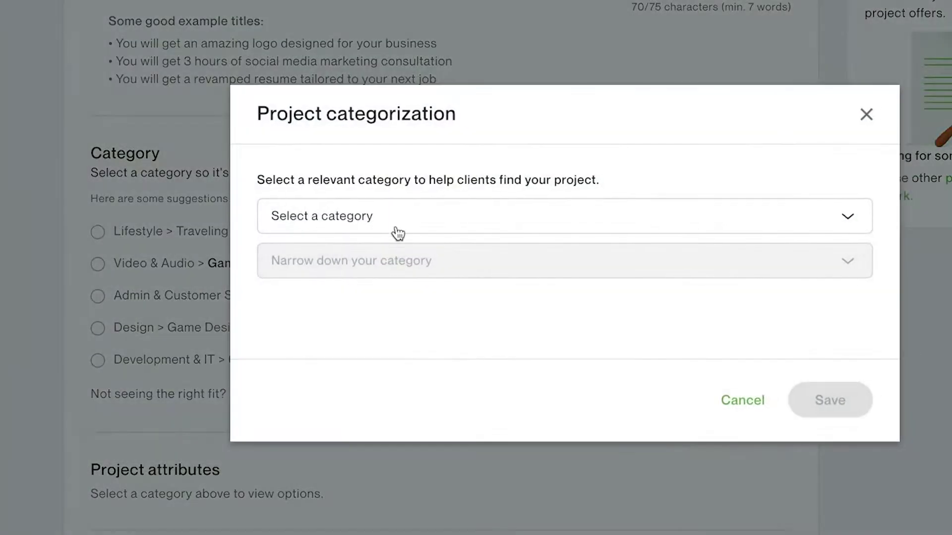
click(782, 216)
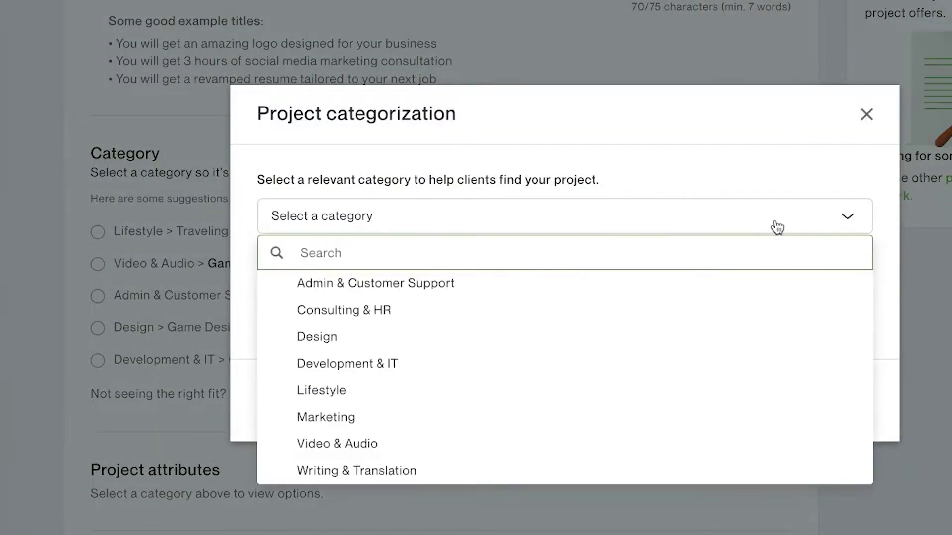
click(427, 342)
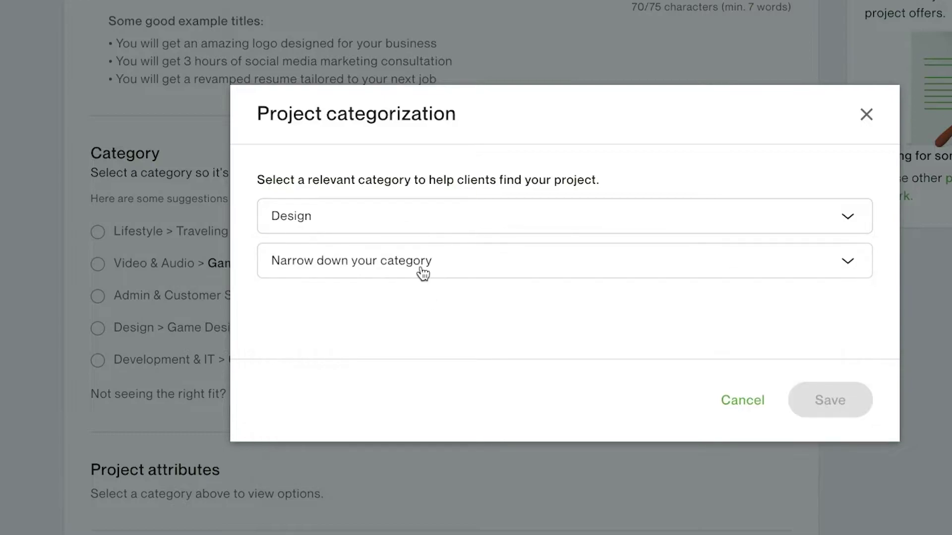
click(421, 275)
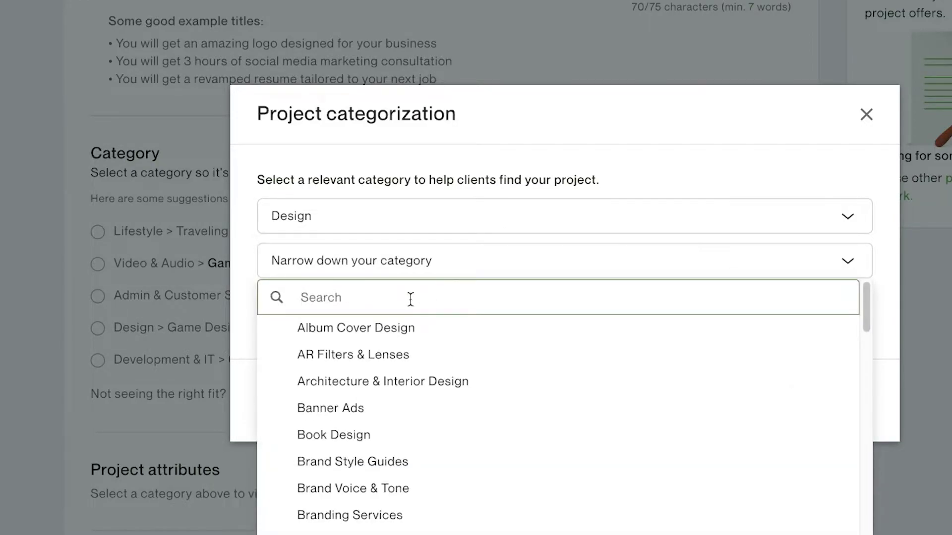
text(lo)
click(411, 382)
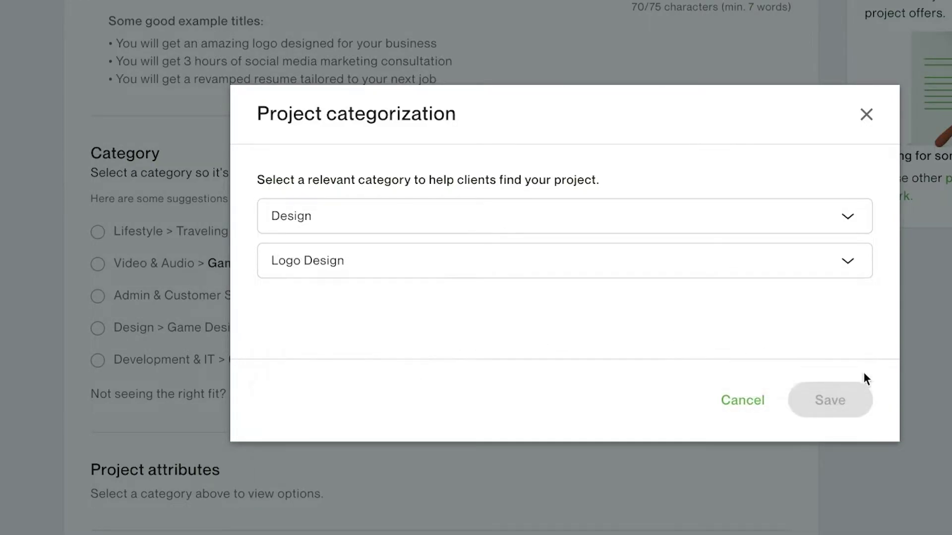
click(826, 399)
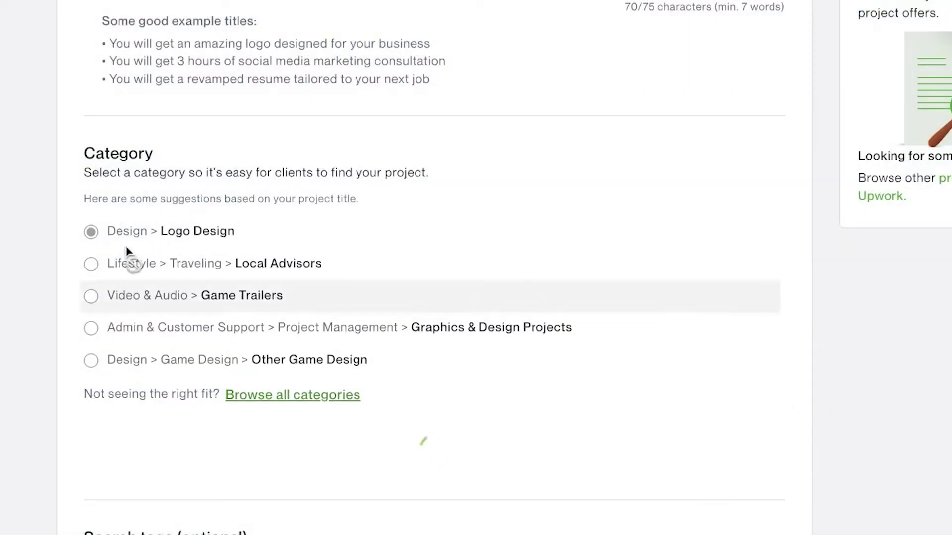
Review the project's title and category, and examine the Logo Style and Industry options under the project attributes.
scroll(152, 214, down, 1)
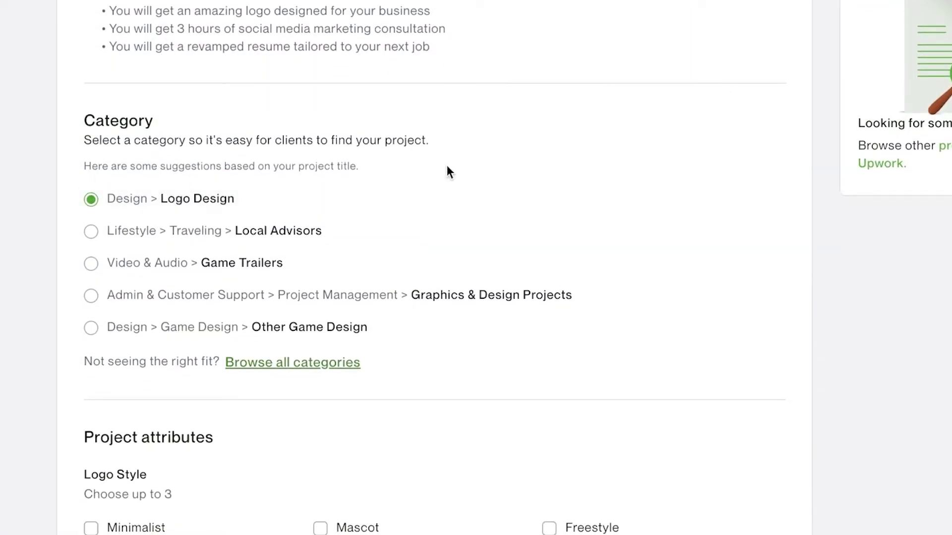
scroll(419, 192, down, 4)
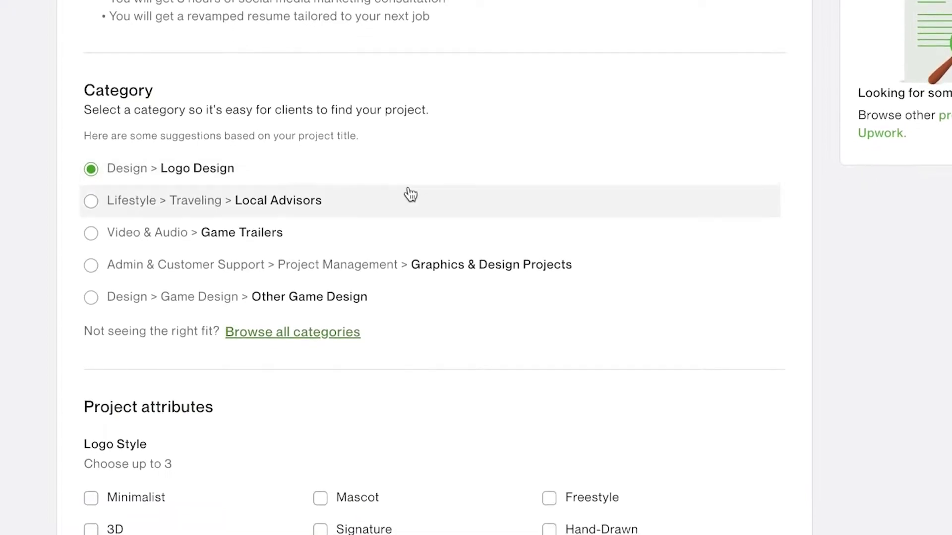
scroll(785, 228, up, 3)
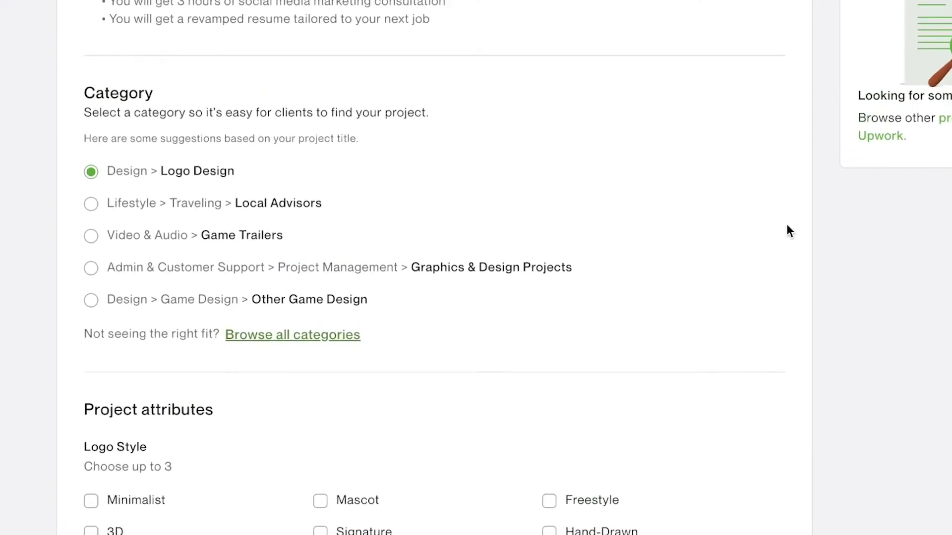
scroll(424, 223, up, 7)
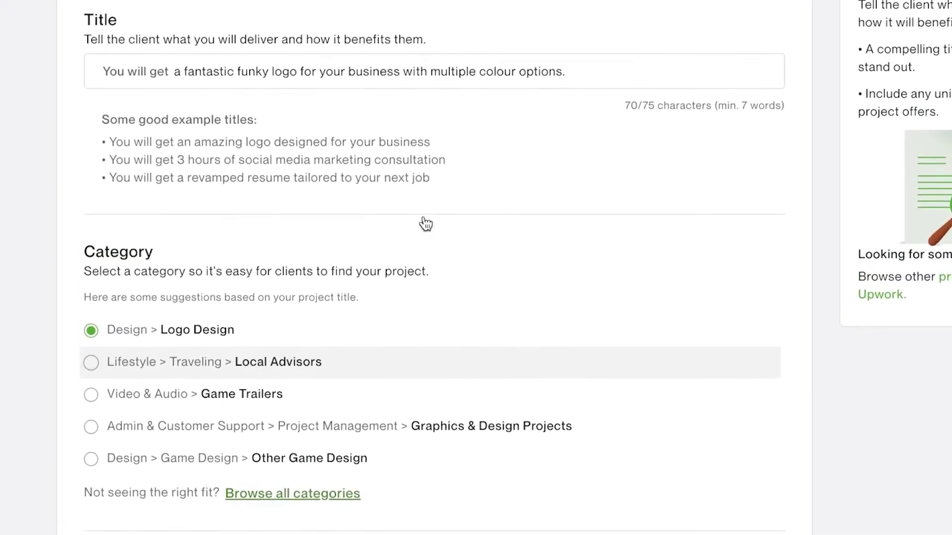
scroll(625, 246, down, 15)
scroll(850, 229, up, 4)
scroll(849, 235, up, 5)
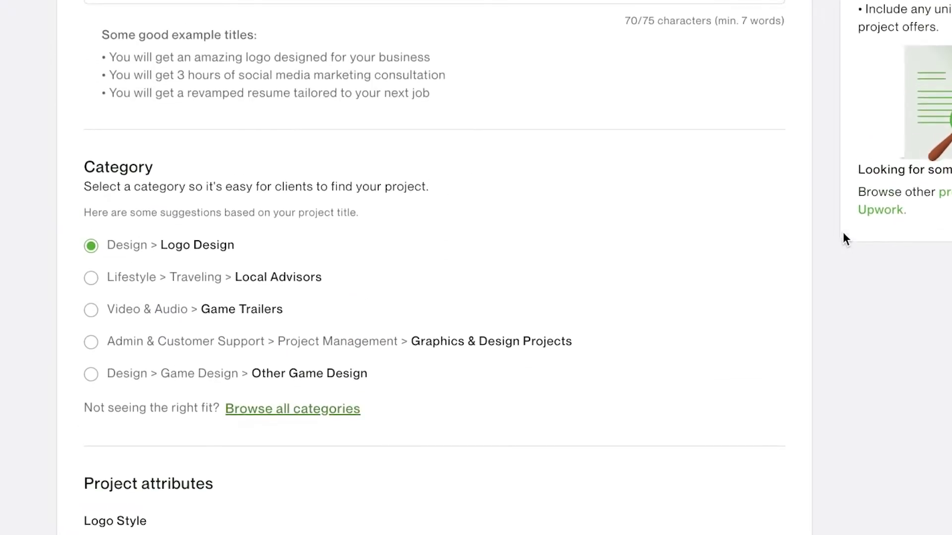
scroll(440, 220, down, 4)
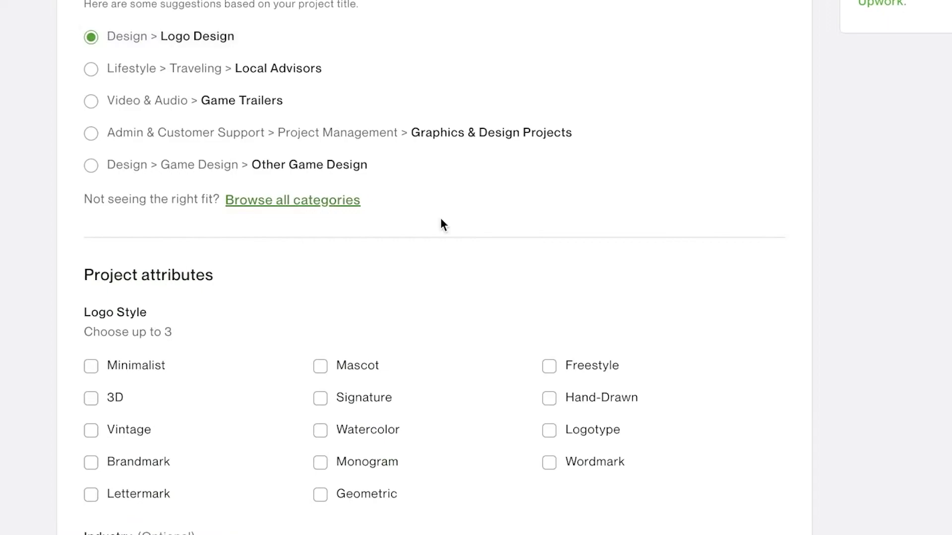
scroll(901, 223, down, 7)
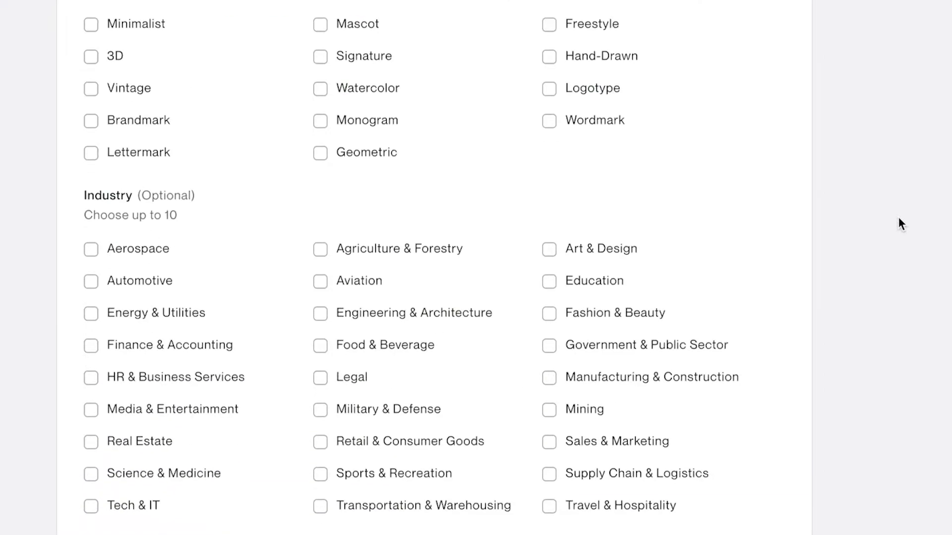
scroll(901, 224, up, 3)
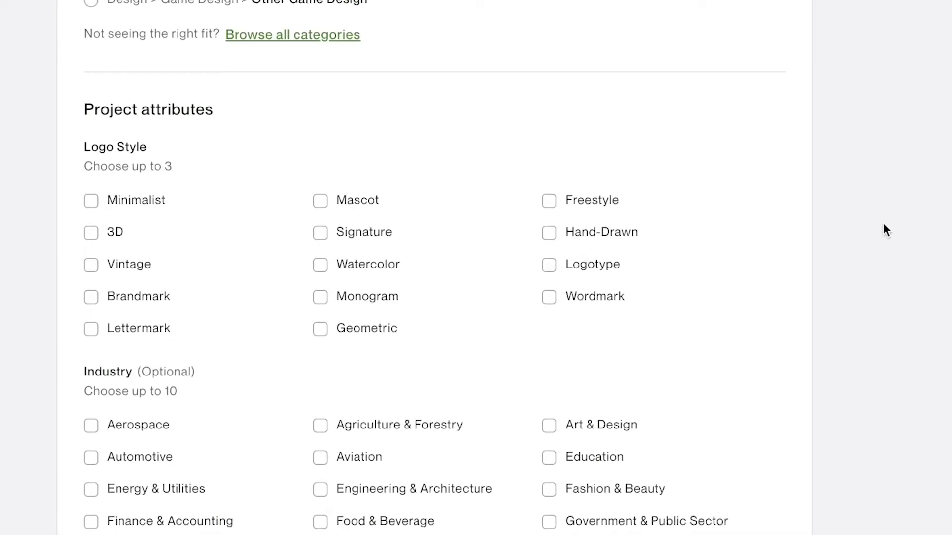
scroll(843, 206, down, 1)
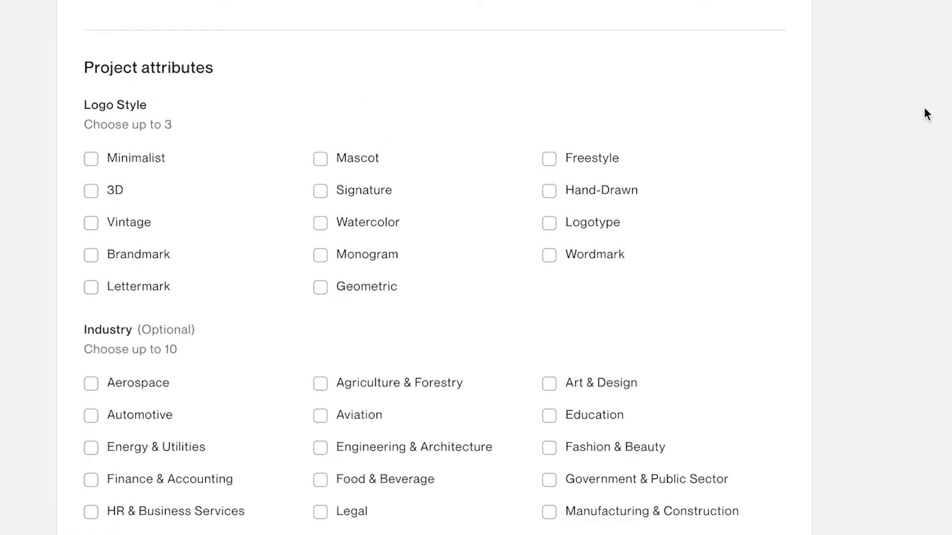
scroll(923, 107, up, 1)
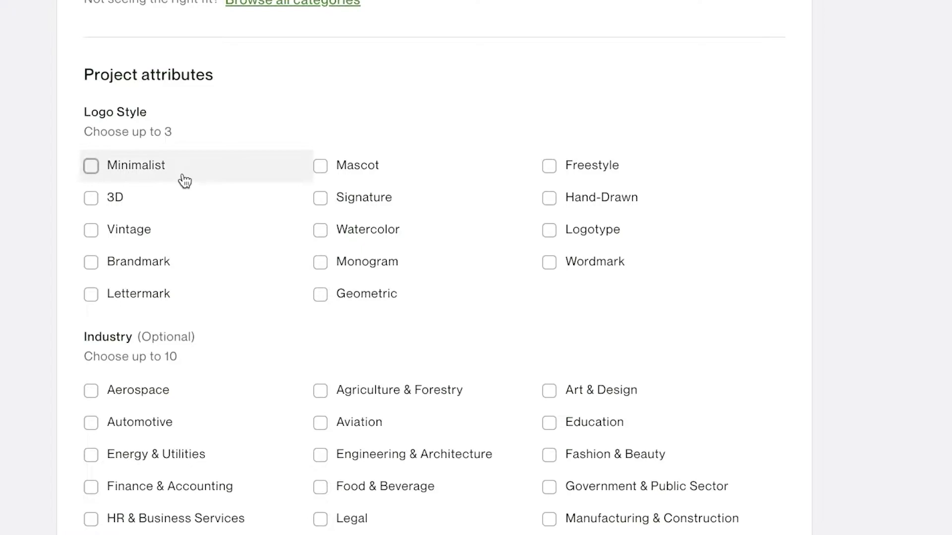
Set the project's Logo Style to Brandmark, Lettermark and Mascot.
click(159, 267)
click(159, 296)
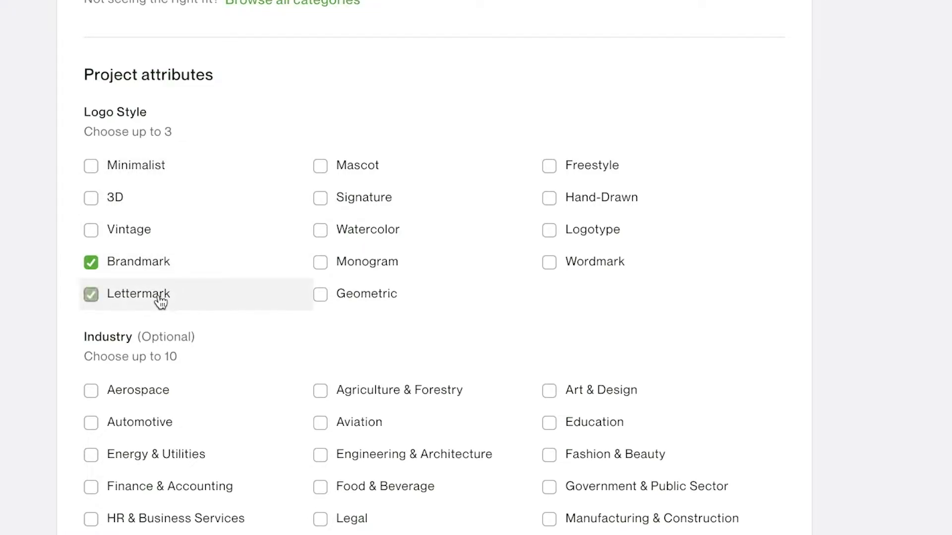
click(386, 177)
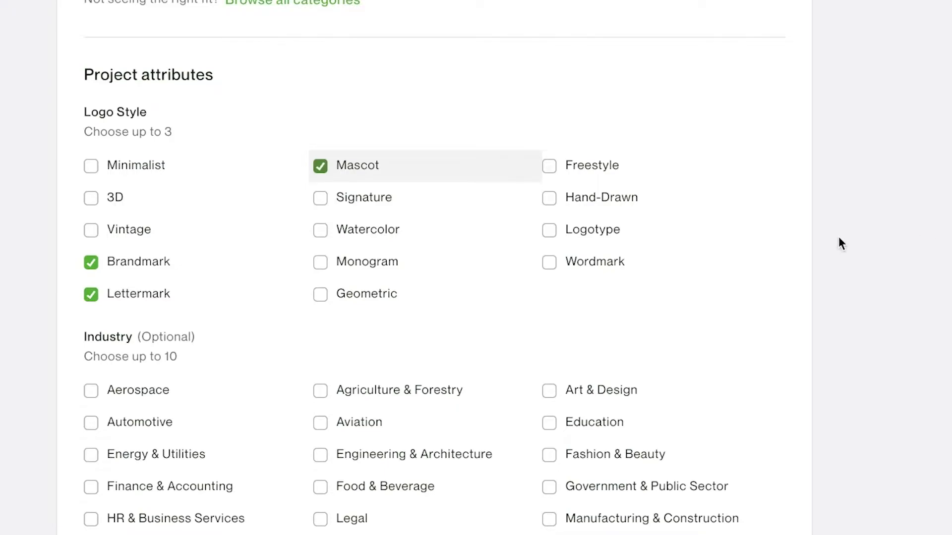
scroll(835, 242, down, 5)
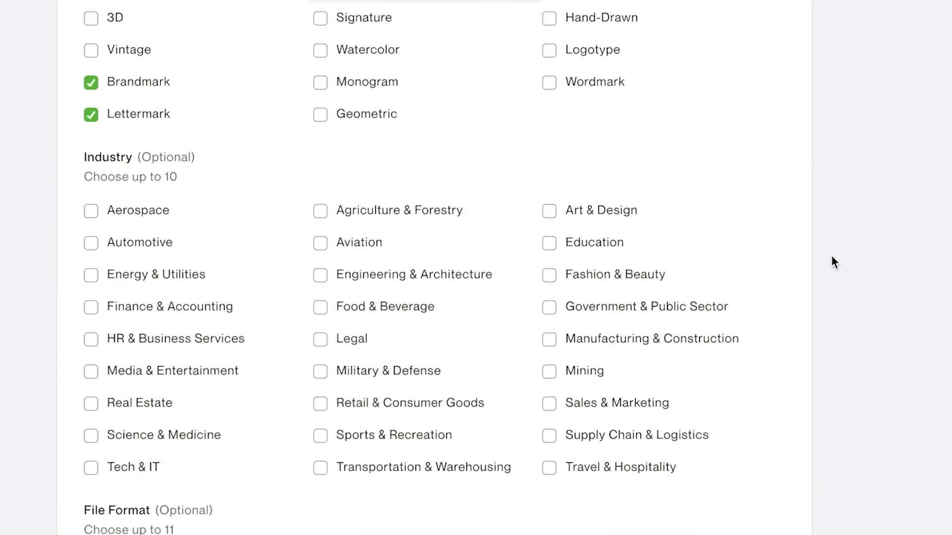
scroll(794, 251, up, 1)
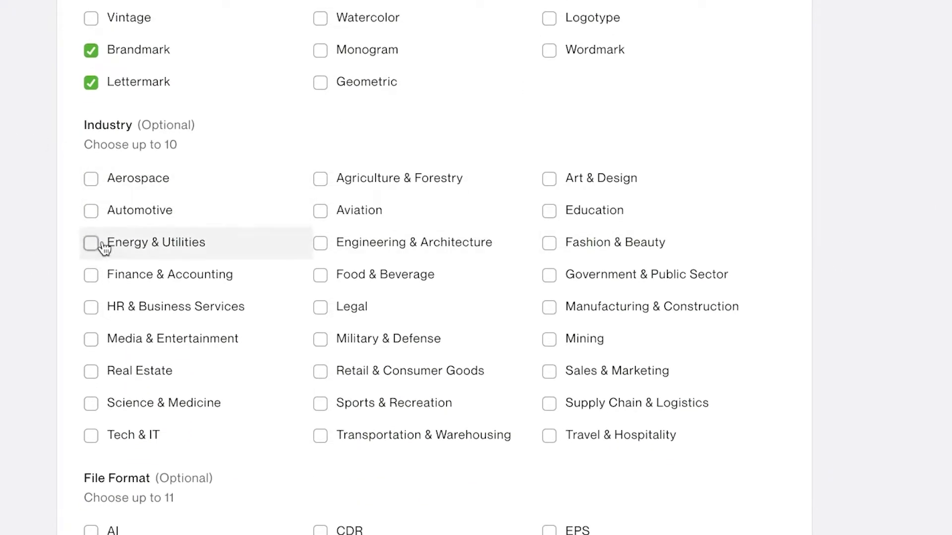
scroll(178, 259, down, 1)
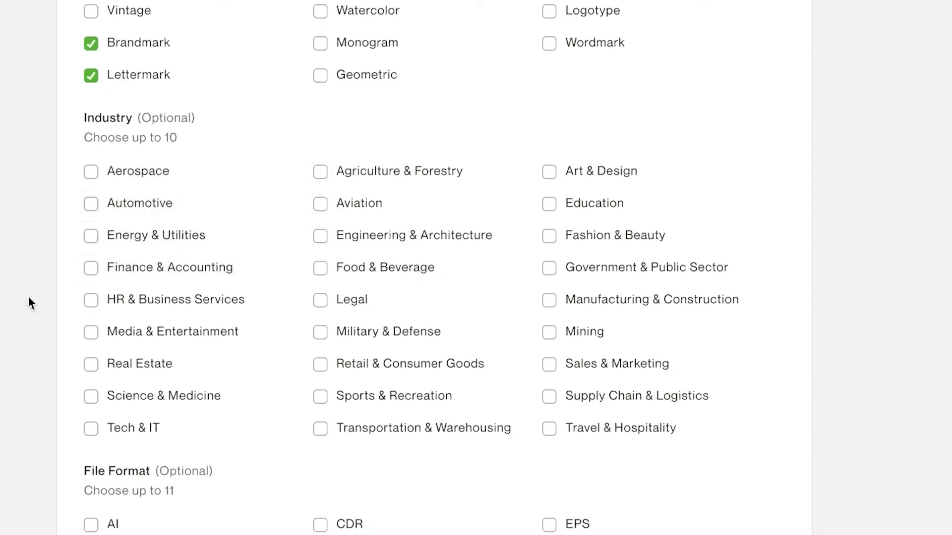
click(110, 176)
click(117, 207)
click(120, 240)
click(127, 270)
click(144, 305)
click(157, 333)
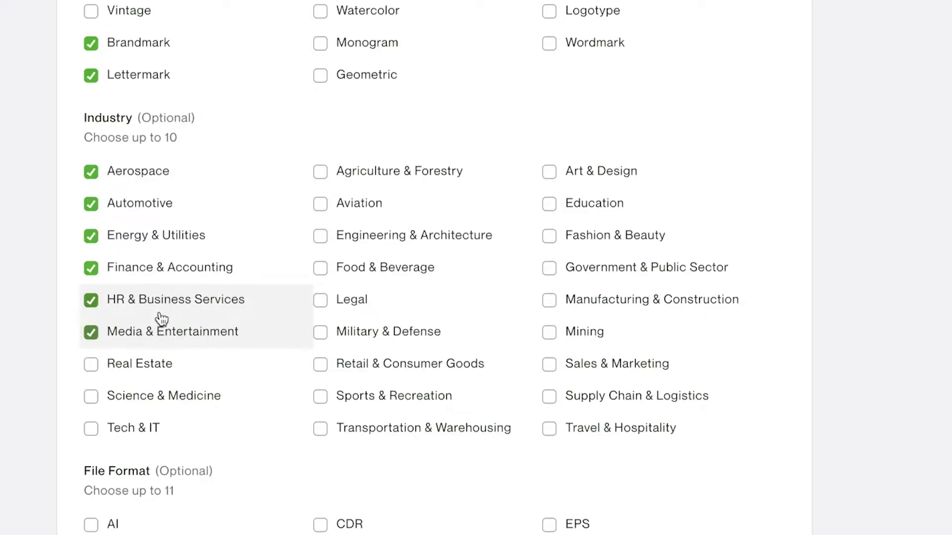
click(158, 367)
click(176, 331)
click(178, 299)
click(171, 267)
click(158, 235)
click(146, 203)
click(143, 173)
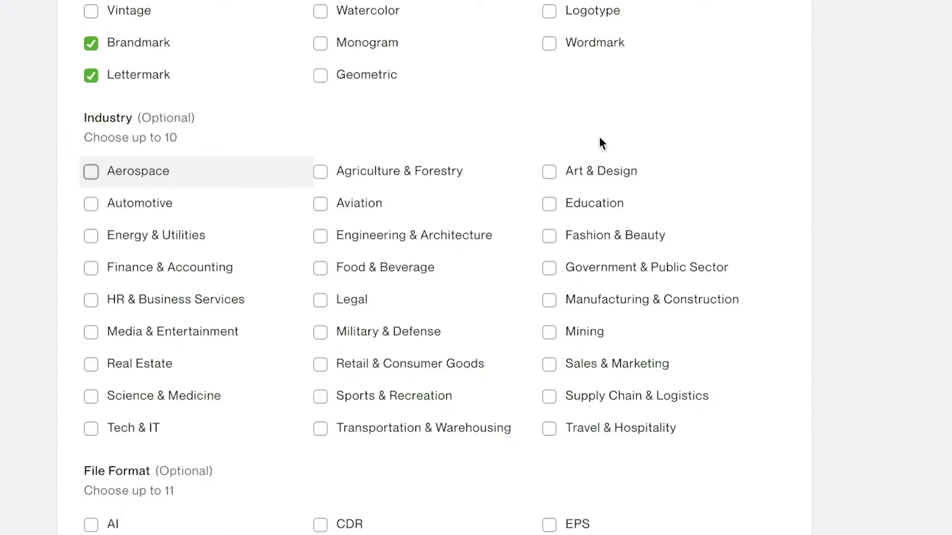
Select the industries Art & Design, Fashion & Beauty, Legal, Food & Beverage, HR & Business Services, Finance & Accounting, Energy & Utilities and Sales & Marketing.
click(607, 174)
click(625, 237)
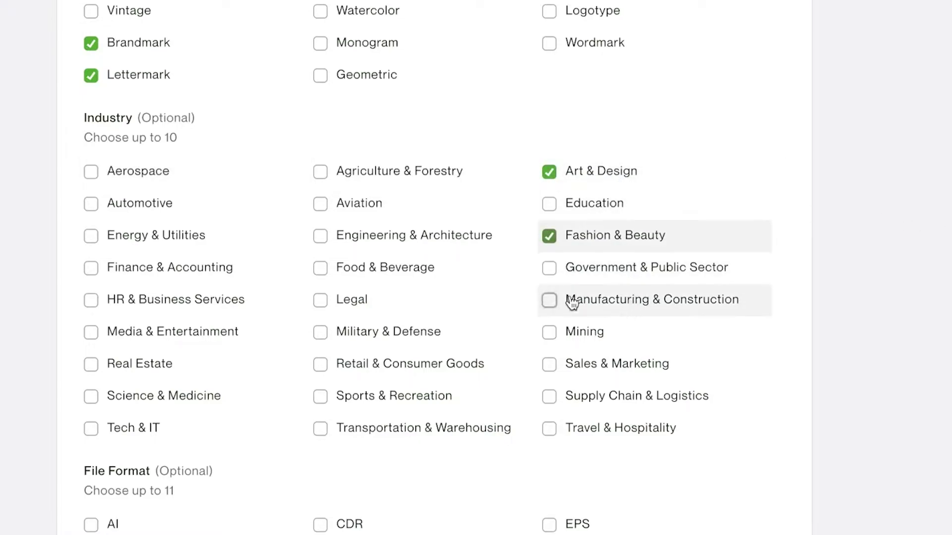
click(347, 300)
click(336, 274)
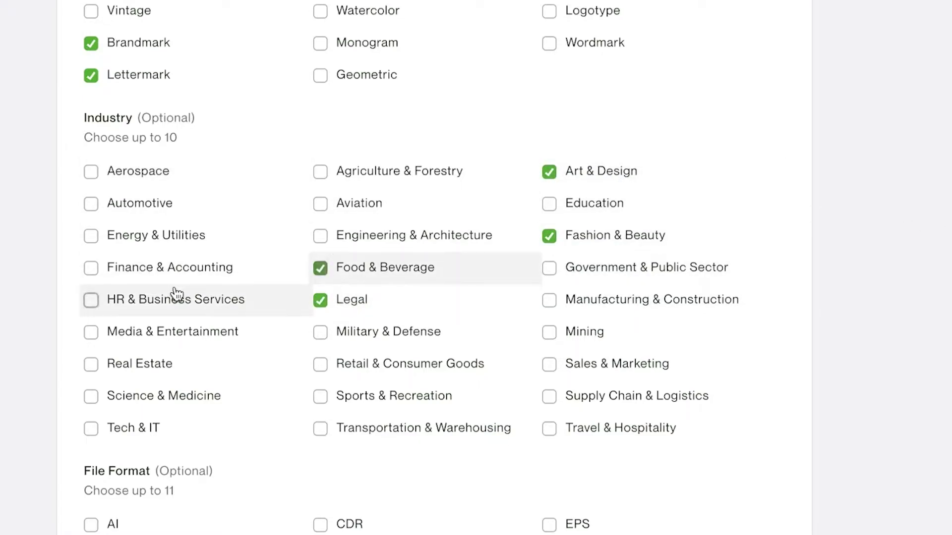
click(177, 295)
click(141, 261)
click(143, 229)
click(555, 371)
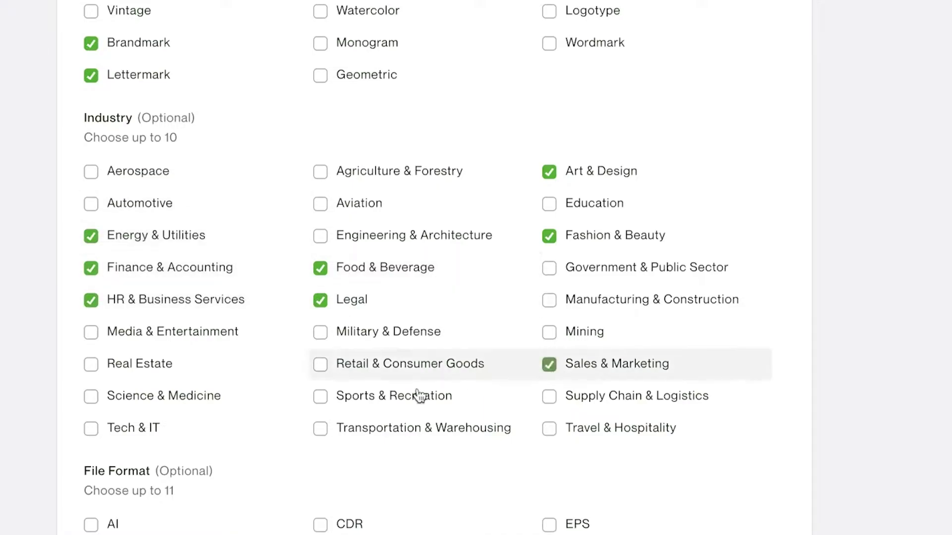
Add Sports & Recreation and Travel & Hospitality to the industries, with Science & Medicine selected and cleared again.
click(459, 394)
click(250, 400)
scroll(684, 318, down, 4)
click(689, 248)
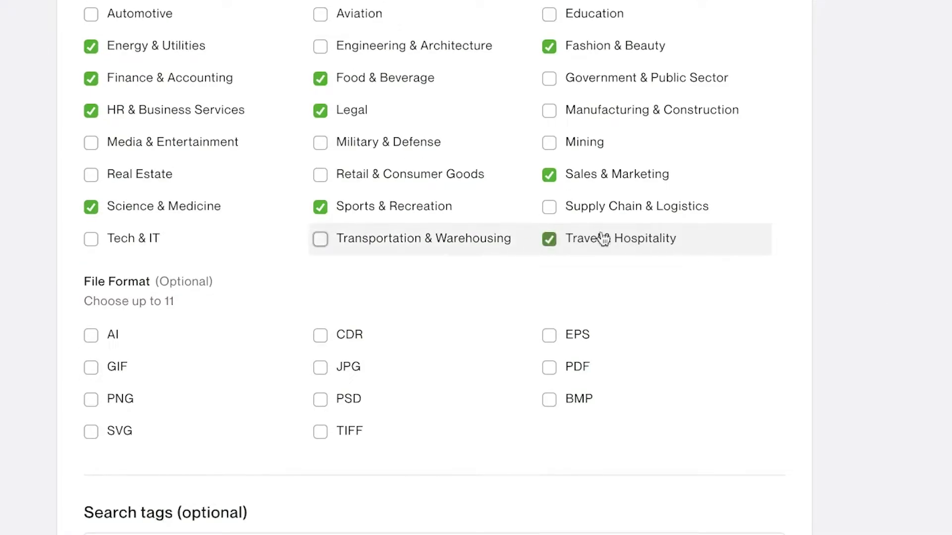
scroll(920, 215, up, 1)
scroll(816, 270, down, 1)
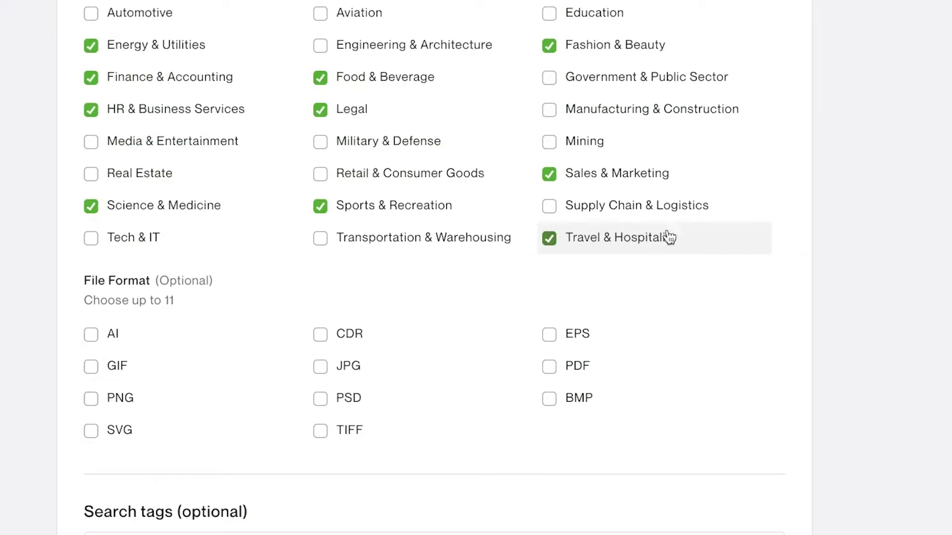
click(221, 219)
Choose PNG, JPG and PDF as the project's file formats.
scroll(240, 219, down, 1)
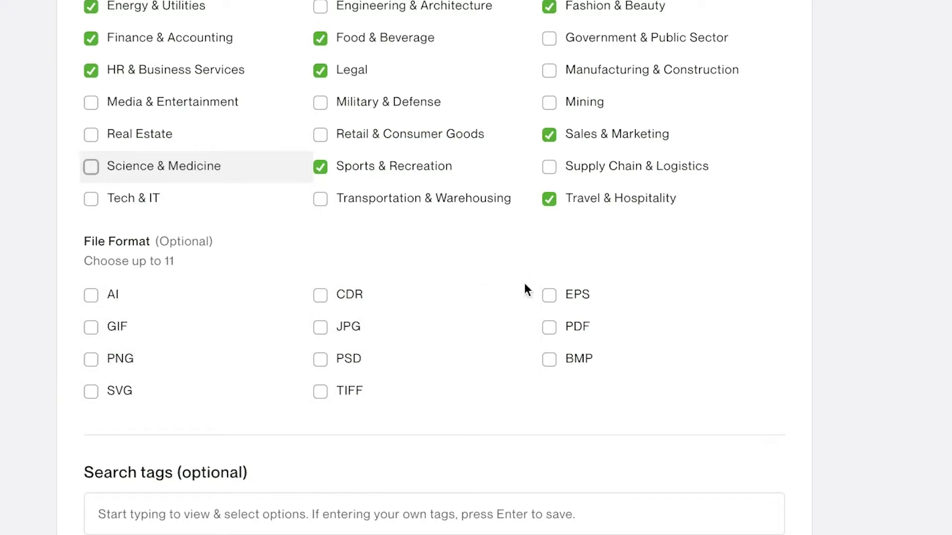
click(114, 369)
click(358, 342)
click(555, 331)
Enter the search tags "logo," and "graphic design", and remove the "logo," tag with the stray comma.
scroll(781, 255, down, 3)
click(265, 343)
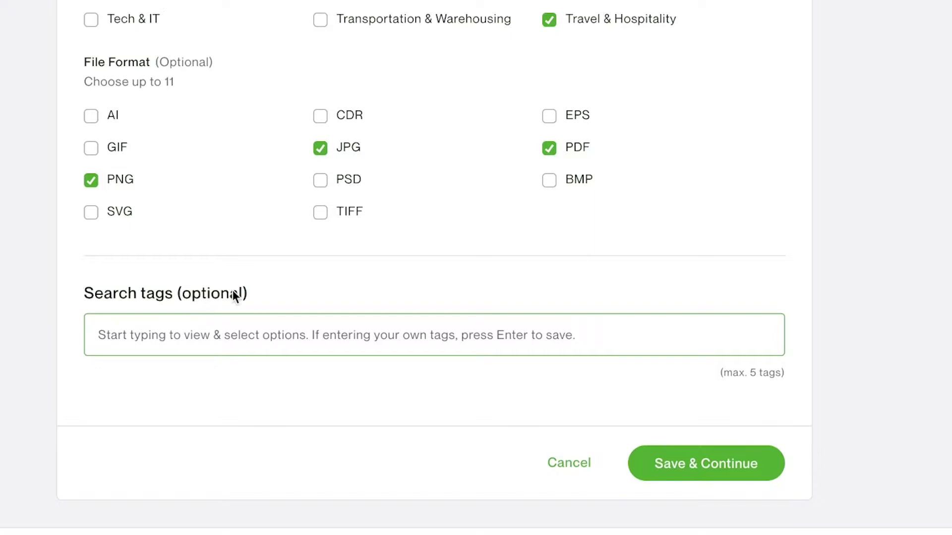
mouse_move(257, 337)
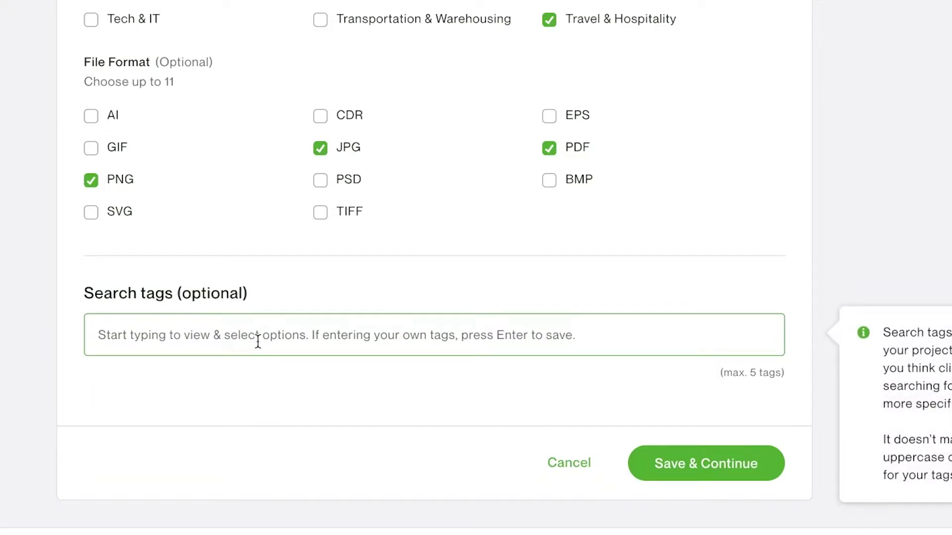
text(logo,)
key(Return)
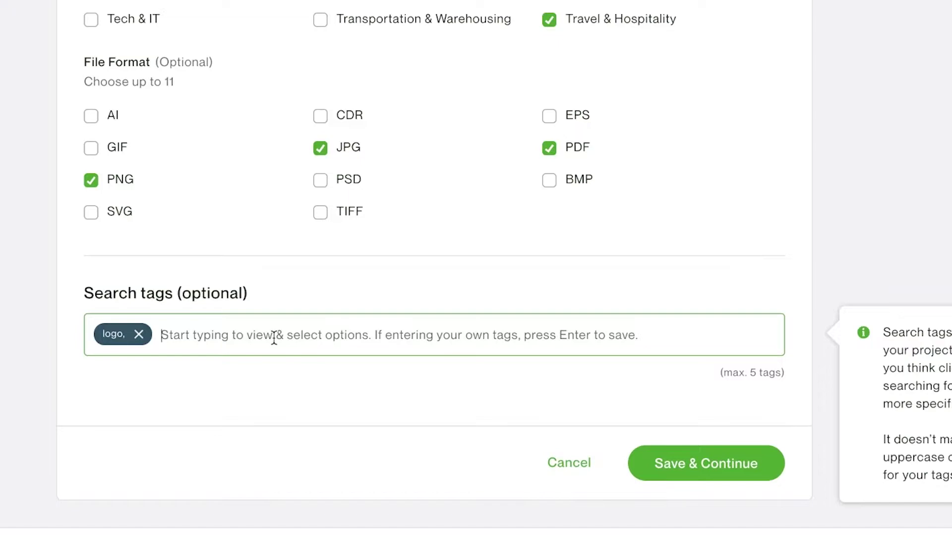
text(graphic design)
key(Return)
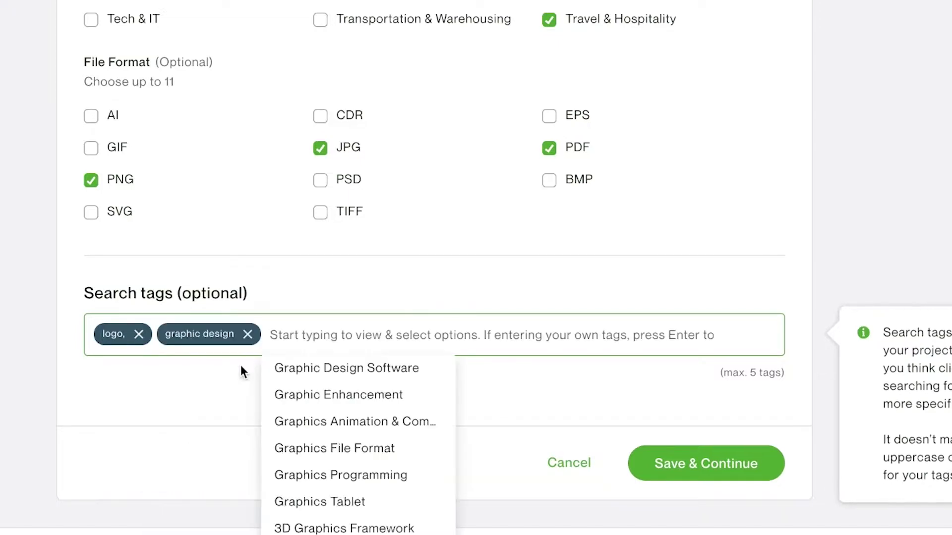
click(138, 334)
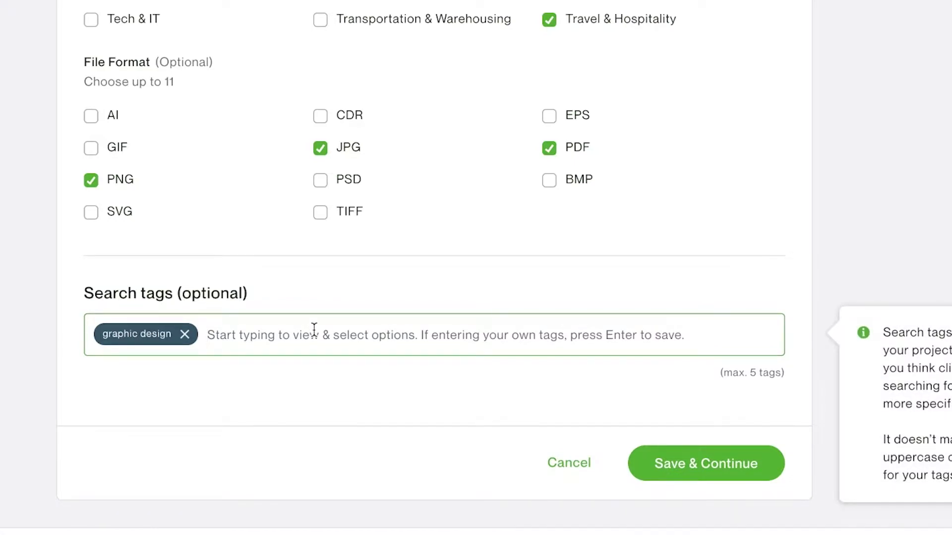
Add the search tags "logo design", "2d logo reveal", "logo animation" and the graphics animation & compositing suggestion, and save the overview to continue to pricing.
text(logo)
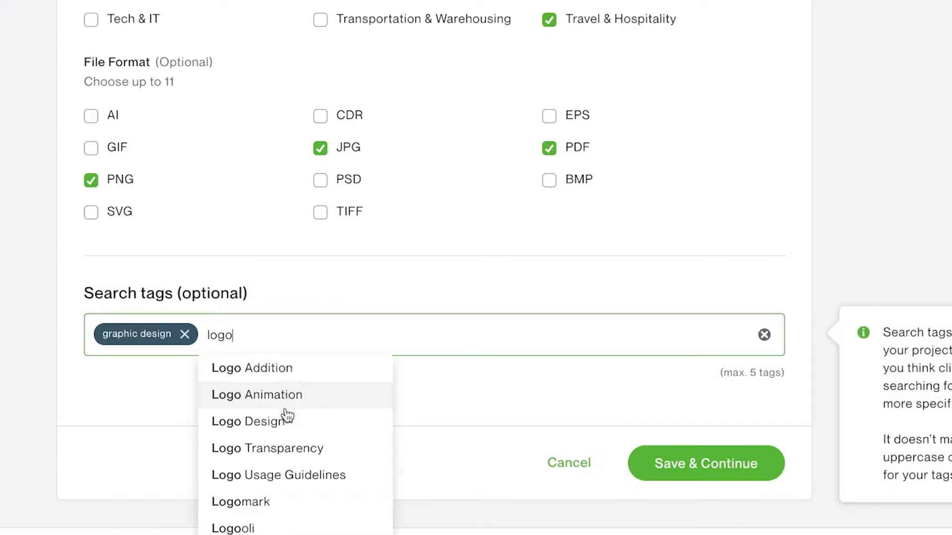
click(319, 419)
text(logo)
click(393, 519)
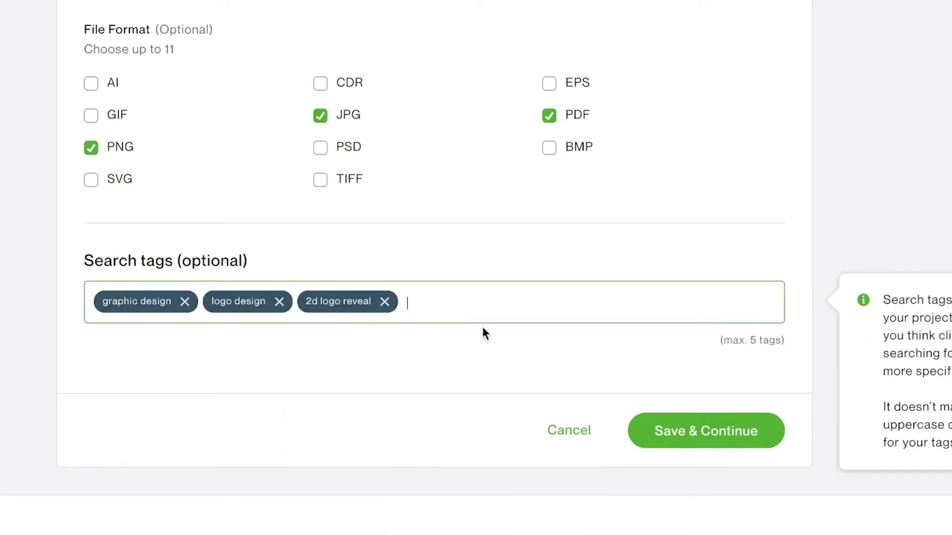
text(logo animation)
key(Return)
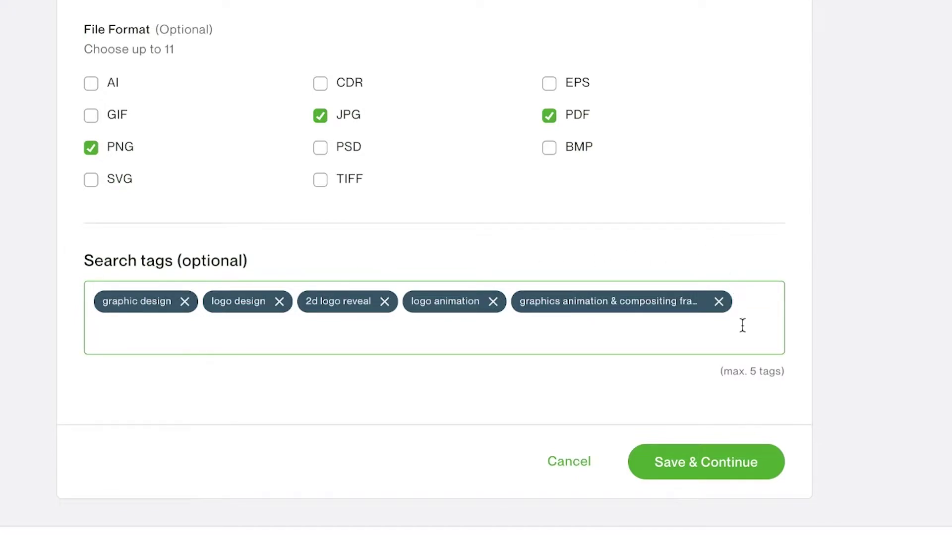
click(748, 472)
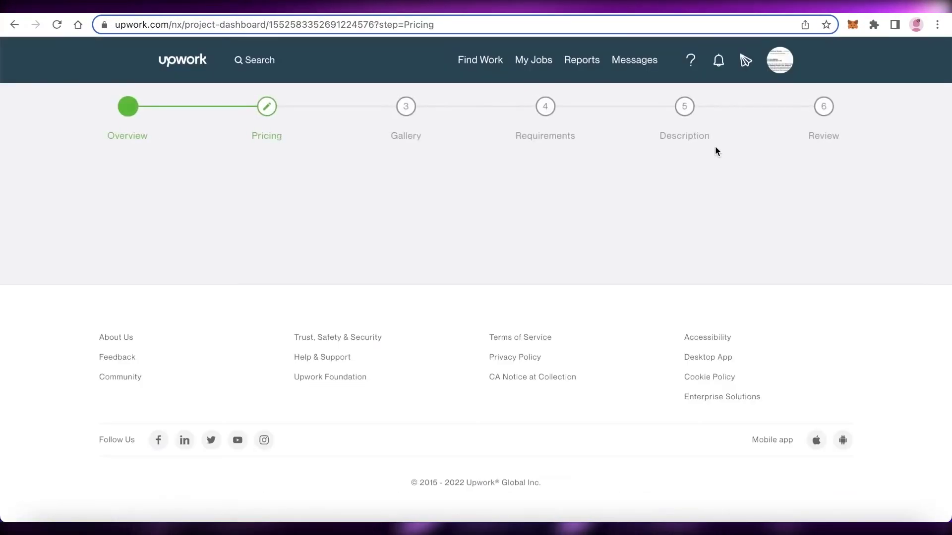
Switch the pricing setup to a single tier and restore the three tiers.
scroll(350, 212, down, 4)
scroll(355, 214, up, 3)
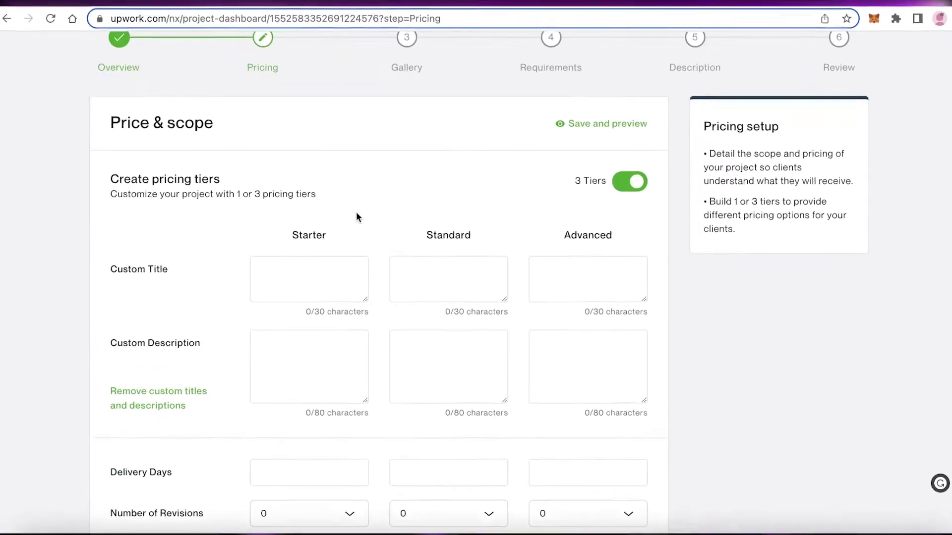
click(707, 28)
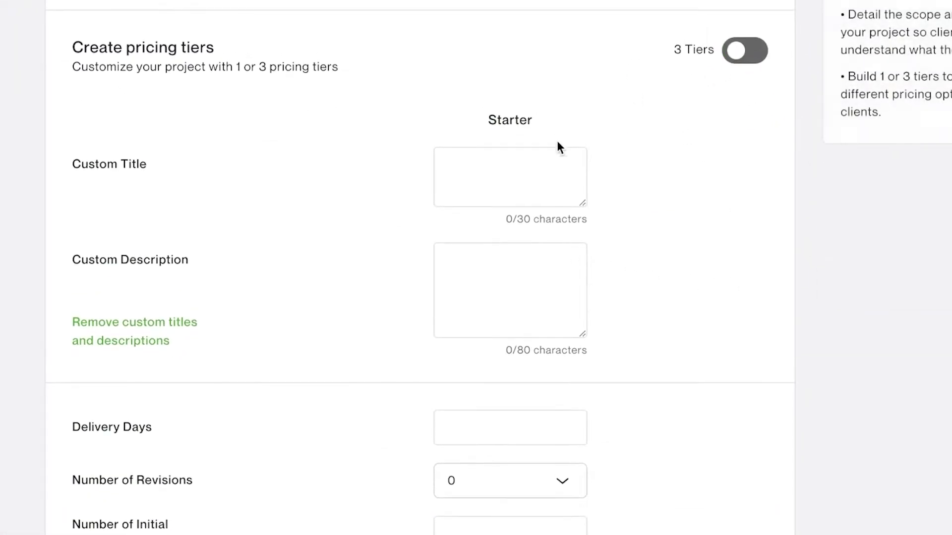
scroll(644, 370, up, 5)
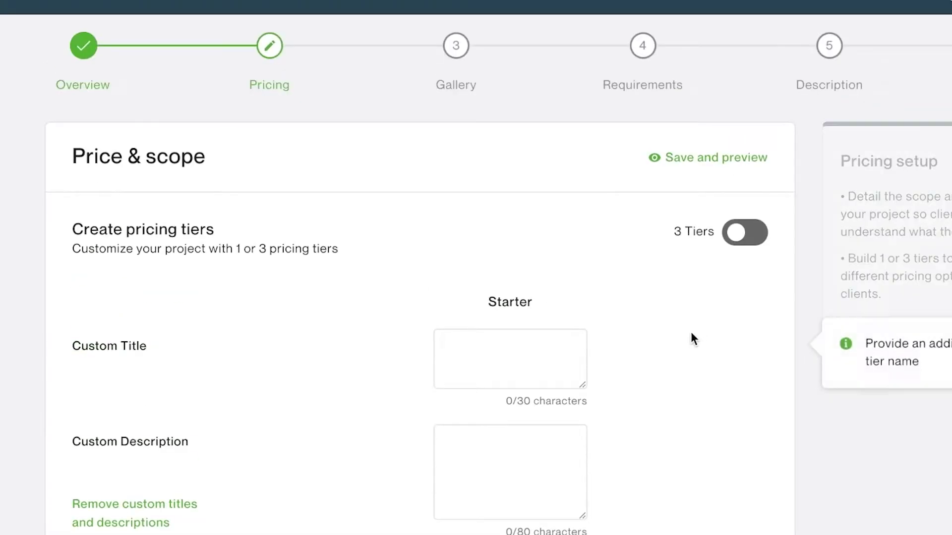
click(744, 232)
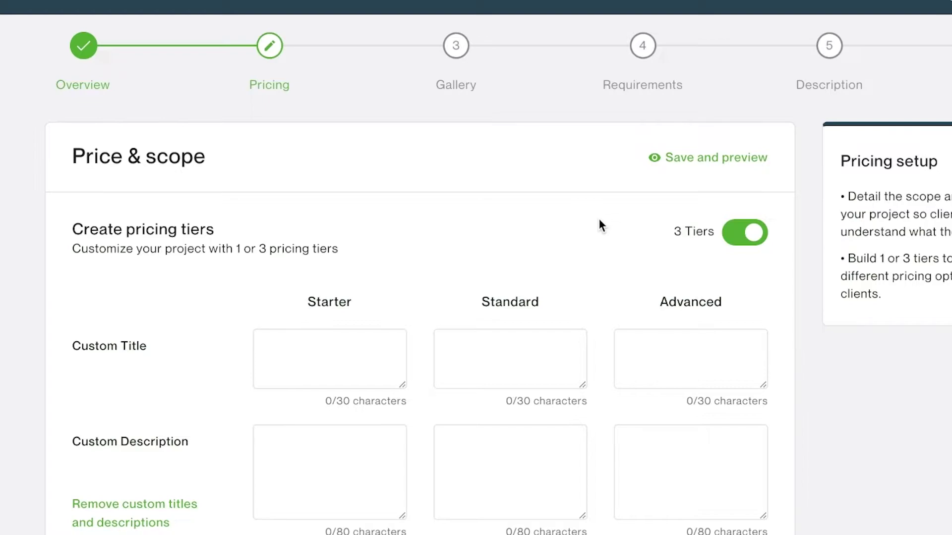
Title the Starter tier "Logo + 3 Color Options", the Standard tier "Logo ,Business Card Design" and the Advanced tier "Standard + 5 colors alterations".
scroll(794, 337, down, 4)
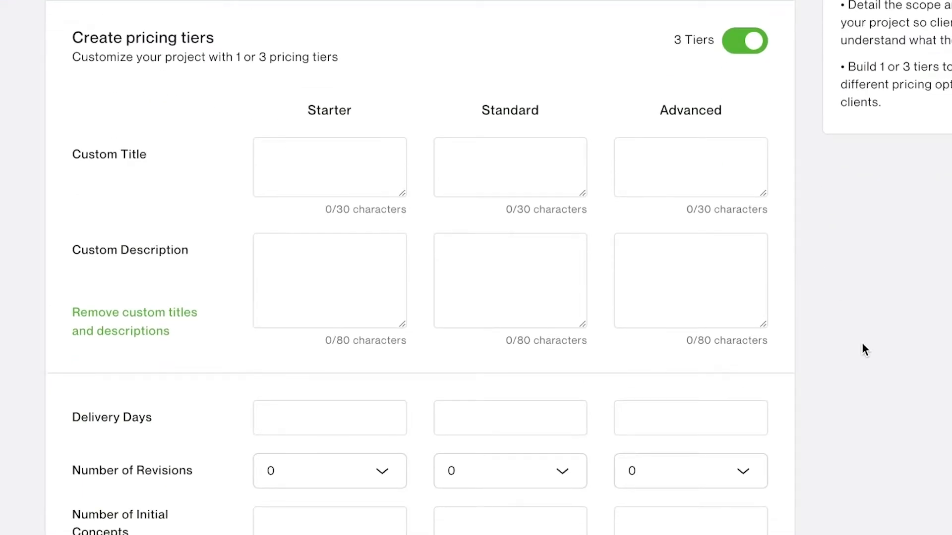
scroll(864, 353, up, 1)
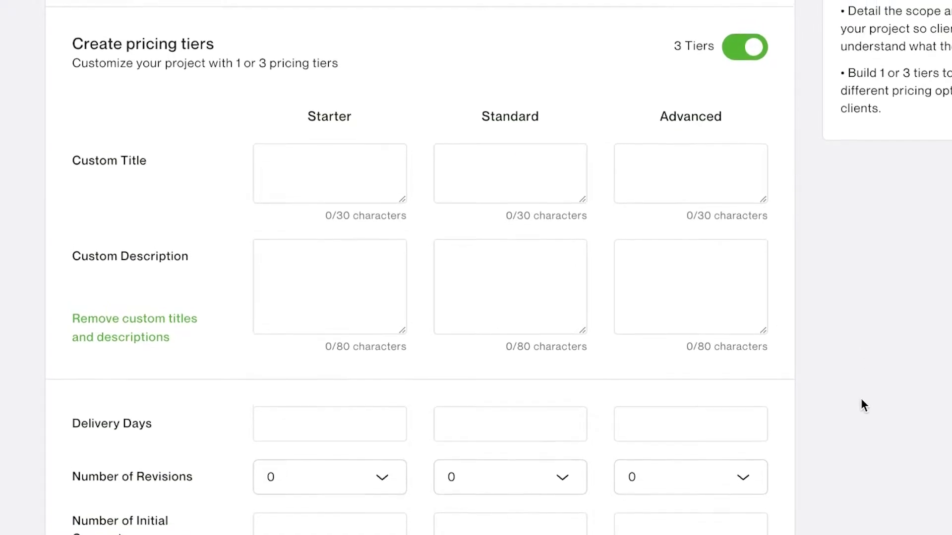
scroll(862, 401, up, 4)
scroll(861, 406, down, 3)
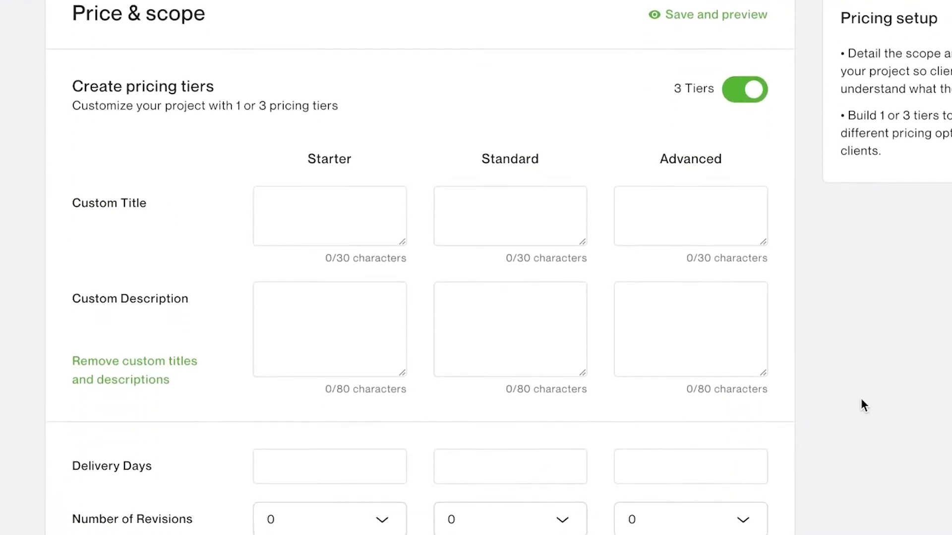
click(361, 233)
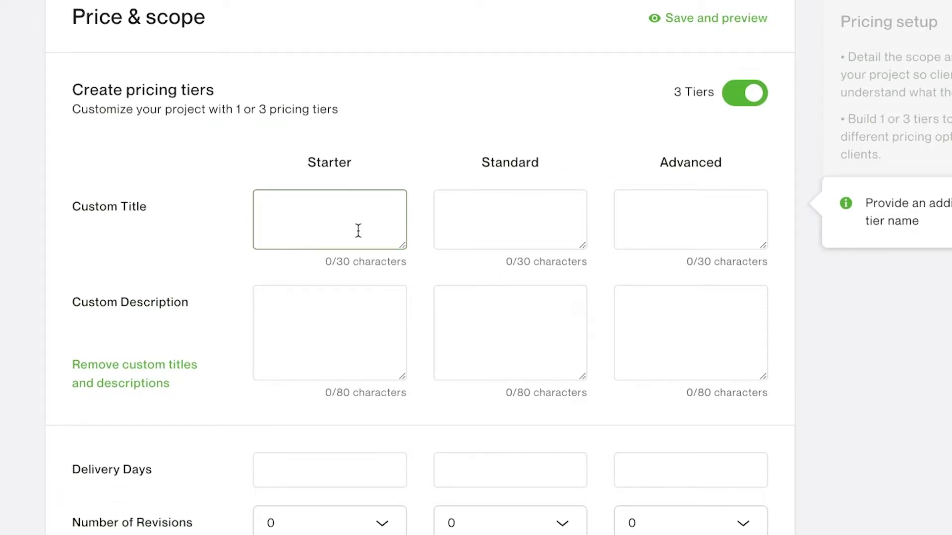
text(Logo + 3 Color Options)
click(488, 220)
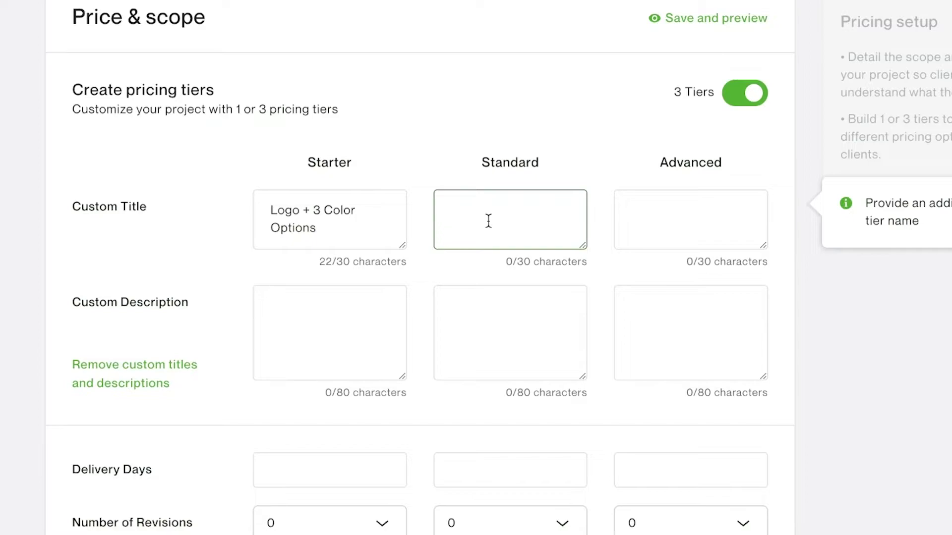
text(Logo ,Business Card Design)
click(653, 223)
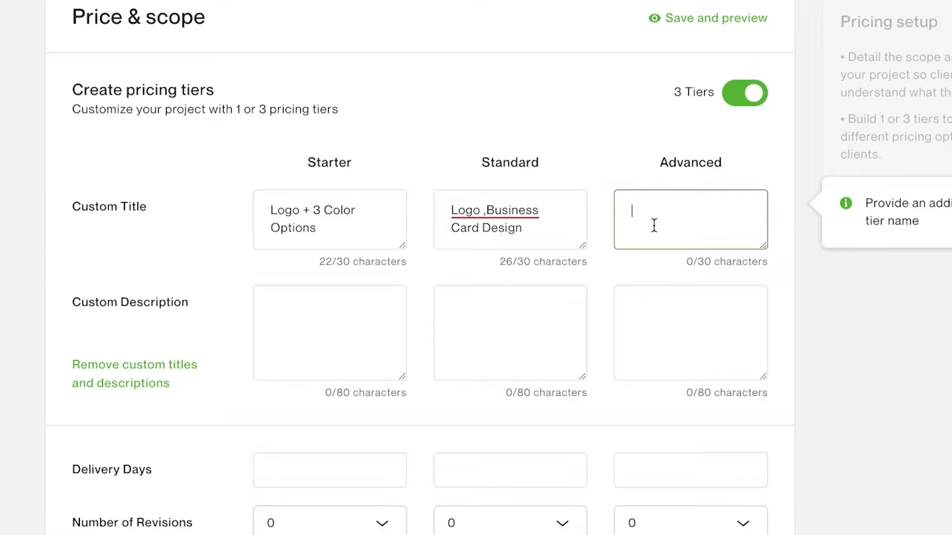
text(Standard + 5 colors alterations)
click(296, 346)
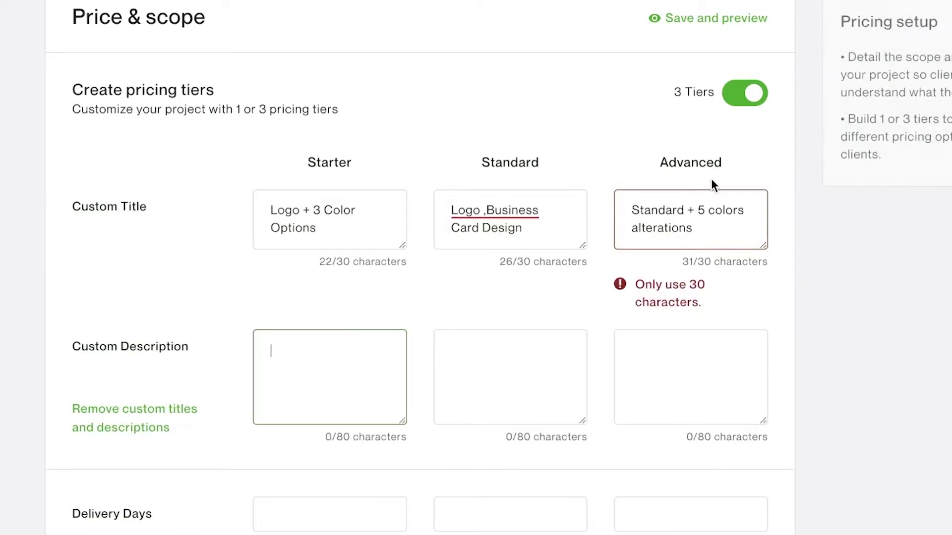
Shorten the Advanced tier's custom title to "Standard 5 colors alterations" to fit the 30-character limit.
click(695, 212)
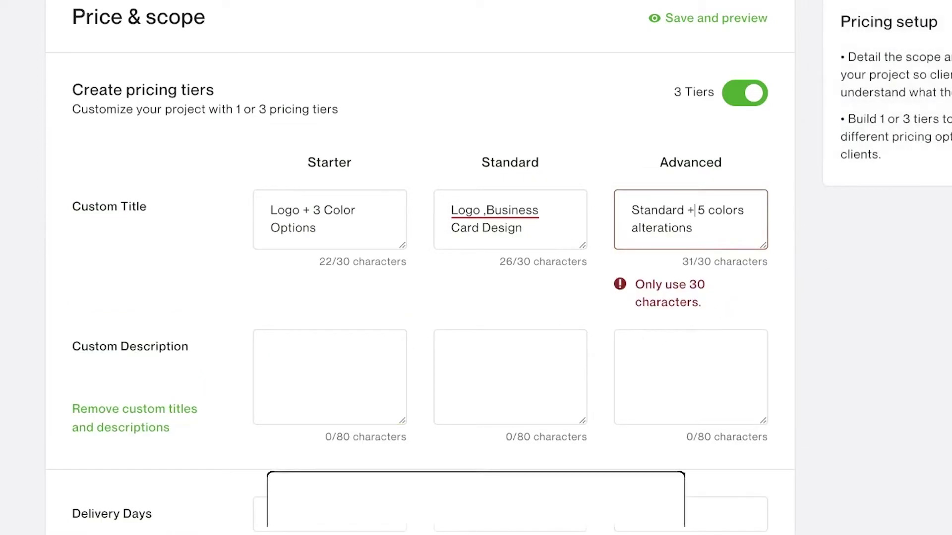
key(BackSpace)
key(BackSpace)
click(633, 323)
click(441, 215)
click(489, 290)
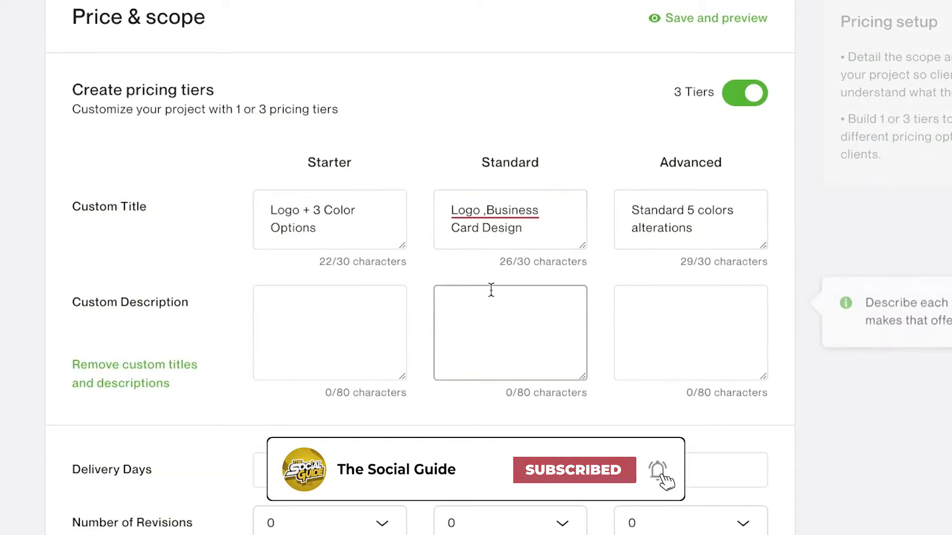
Describe the Starter tier as "Logo and 3 options for color" and the Standard tier as "Logo and 3 color options plus a suggested card design".
scroll(377, 303, down, 1)
click(281, 306)
click(835, 340)
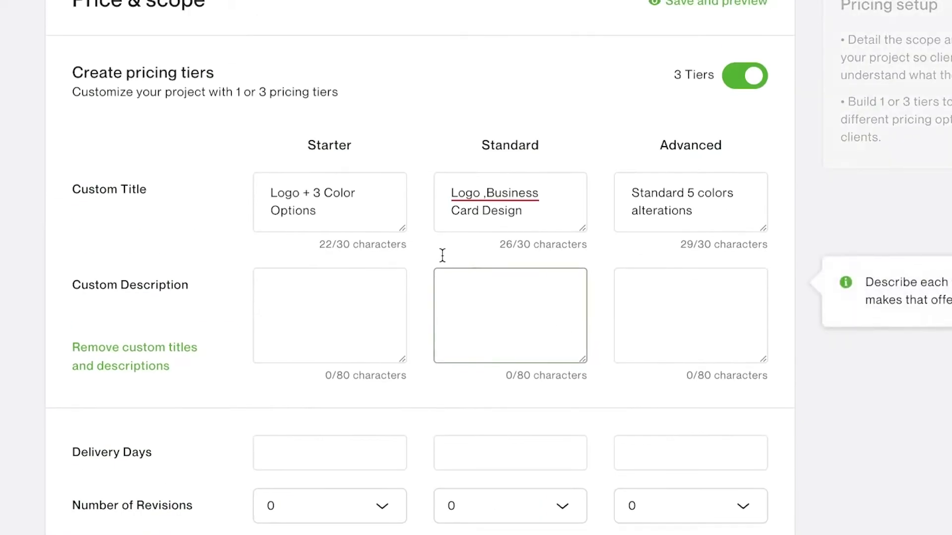
click(810, 292)
Describe the Advanced tier as "Logo and 5 different color alterations as well as a business card and keychain".
scroll(382, 276, down, 2)
click(382, 276)
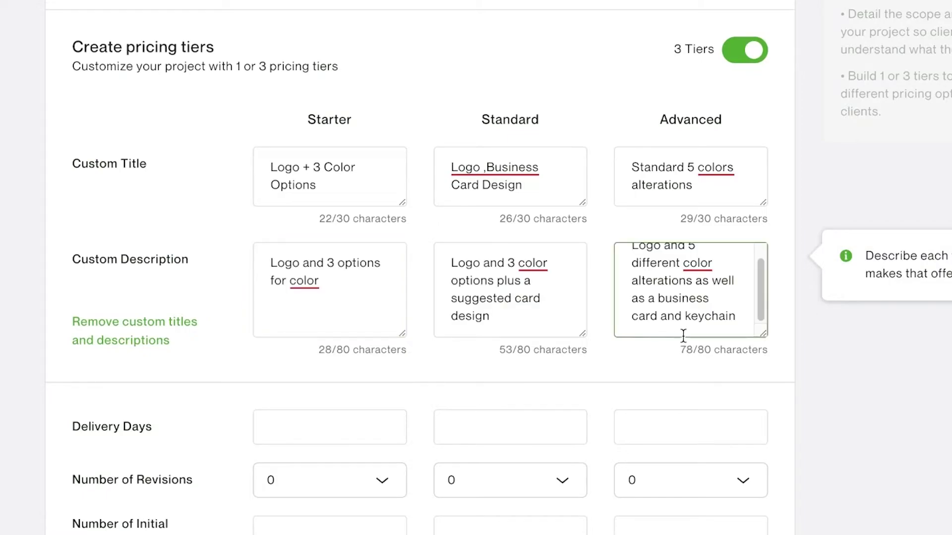
scroll(699, 330, up, 3)
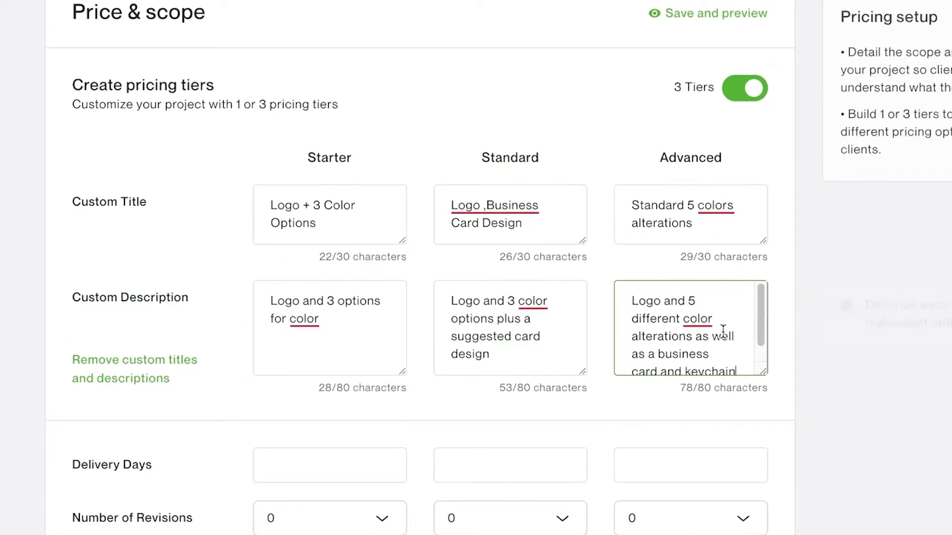
scroll(774, 334, down, 1)
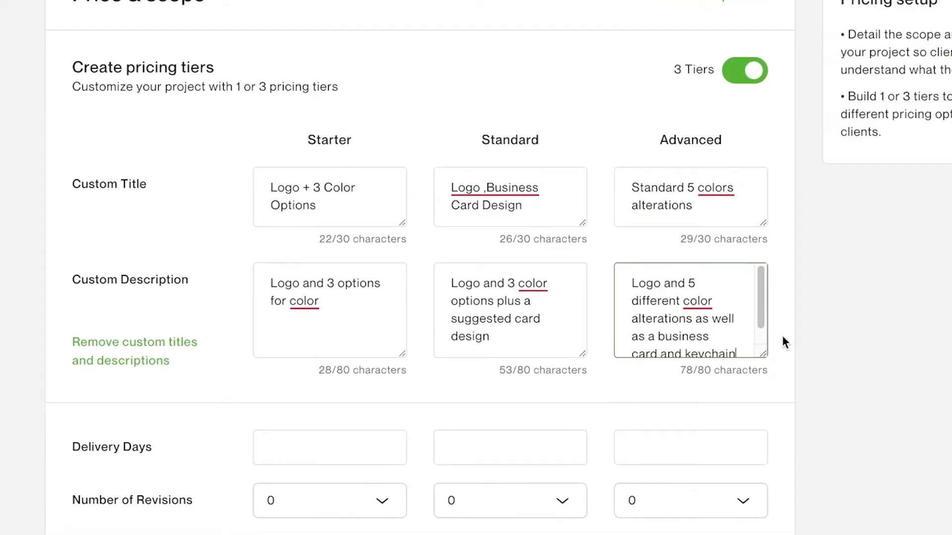
Set the delivery days to 3 for the Starter tier and 6 for the Standard tier.
scroll(272, 334, down, 5)
click(297, 272)
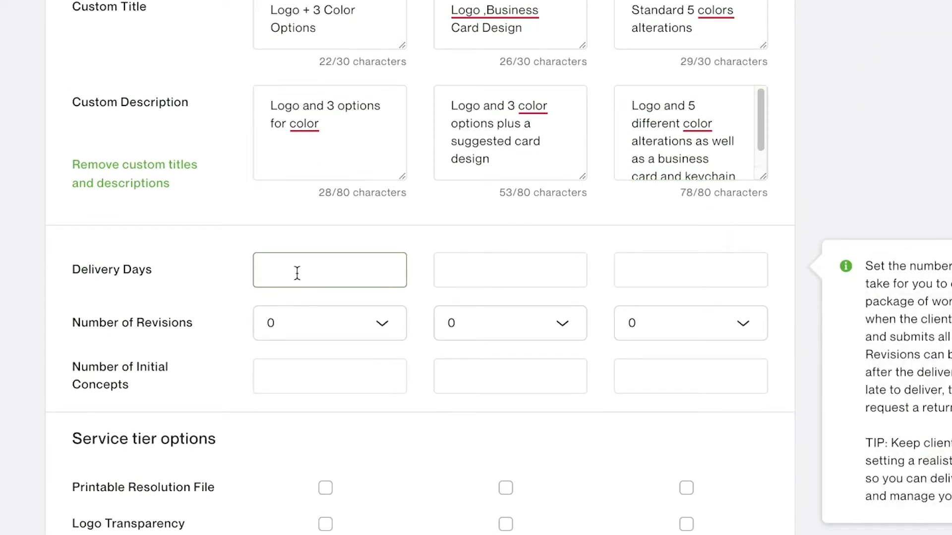
text(1)
key(BackSpace)
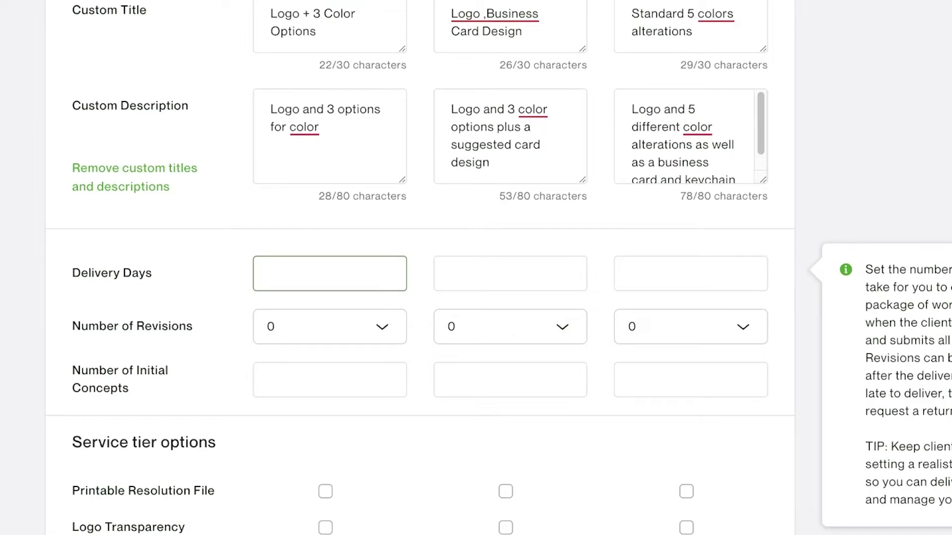
text(3)
click(482, 286)
text(3)
key(BackSpace)
text(6)
scroll(503, 288, up, 5)
scroll(503, 295, down, 3)
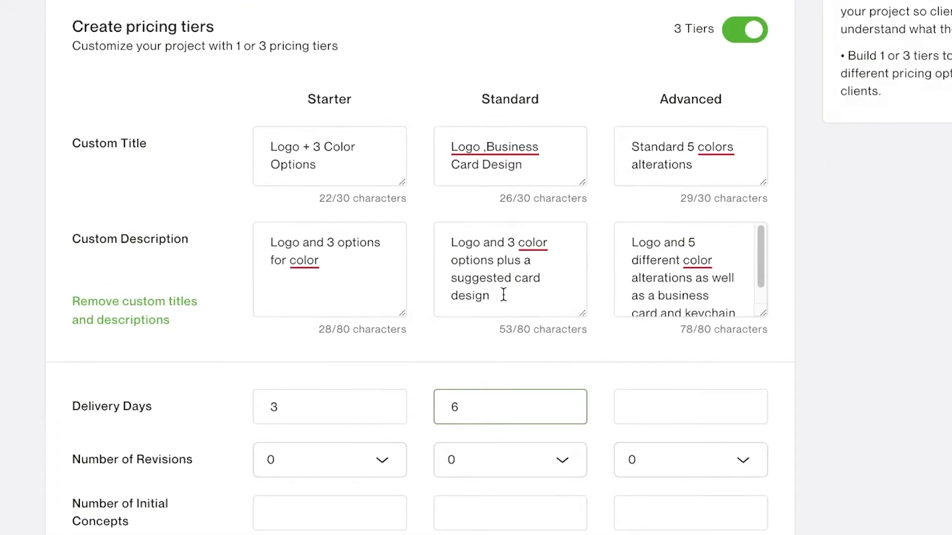
Set the Advanced tier's delivery days to 2 and change the Standard tier's delivery days to 3.
click(679, 401)
text(2)
double_click(556, 407)
text(3)
scroll(827, 329, up, 2)
Set the number of revisions to 1 for the Starter and Standard tiers and 3 for the Advanced tier.
scroll(831, 347, down, 8)
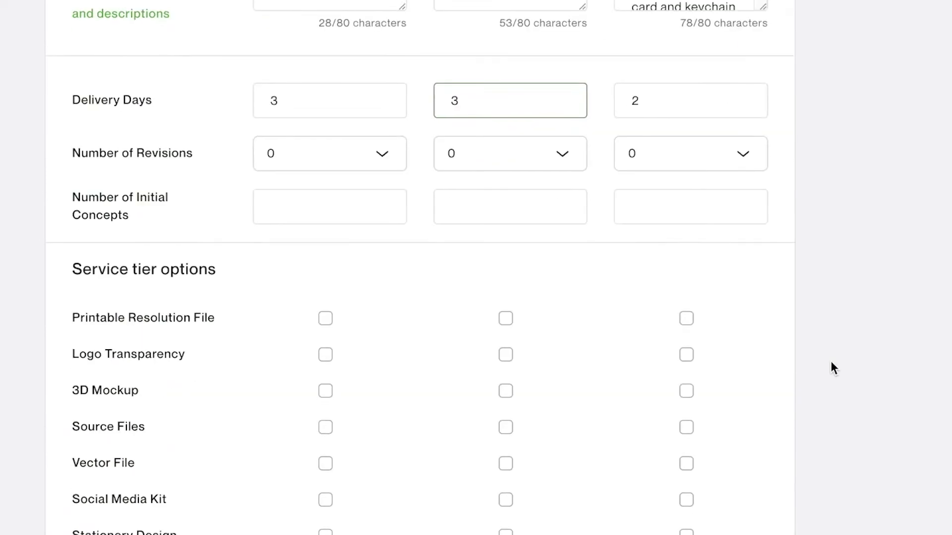
click(316, 162)
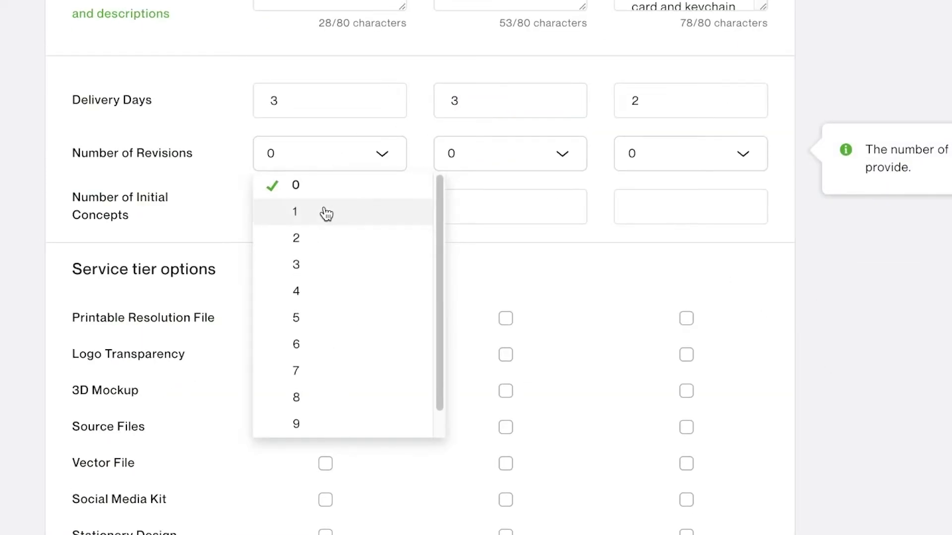
click(326, 213)
click(476, 157)
click(485, 218)
click(669, 166)
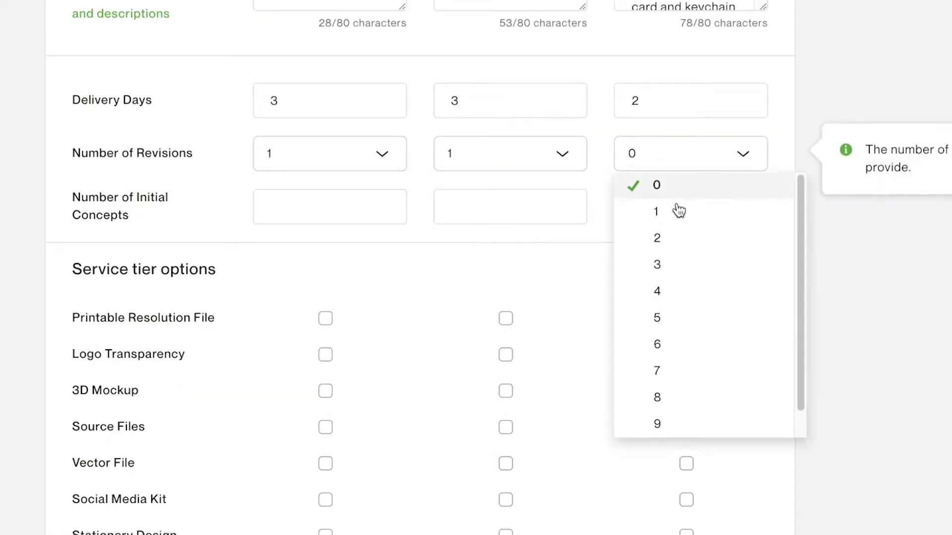
click(686, 265)
Set the number of initial concepts to 1 for the Starter and Standard tiers and 3 for the Advanced tier.
scroll(701, 51, up, 5)
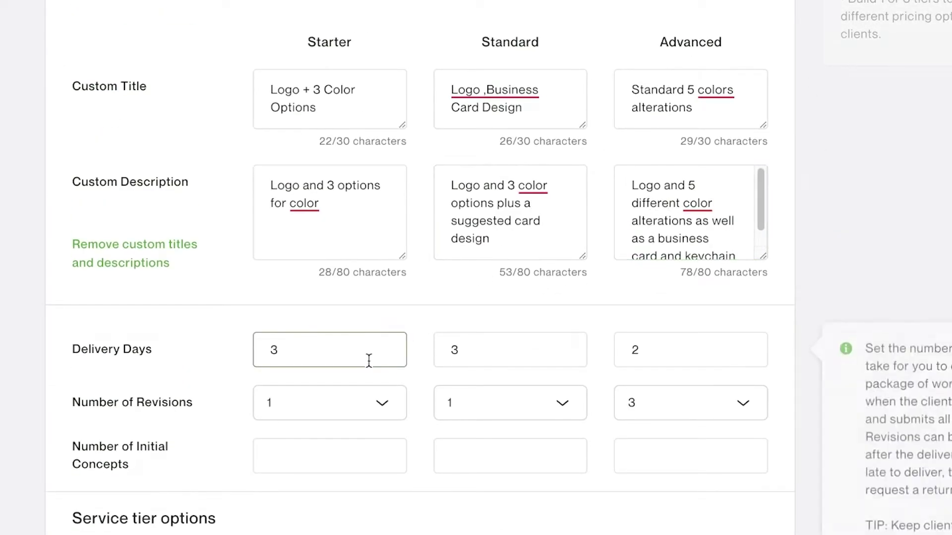
scroll(779, 229, up, 2)
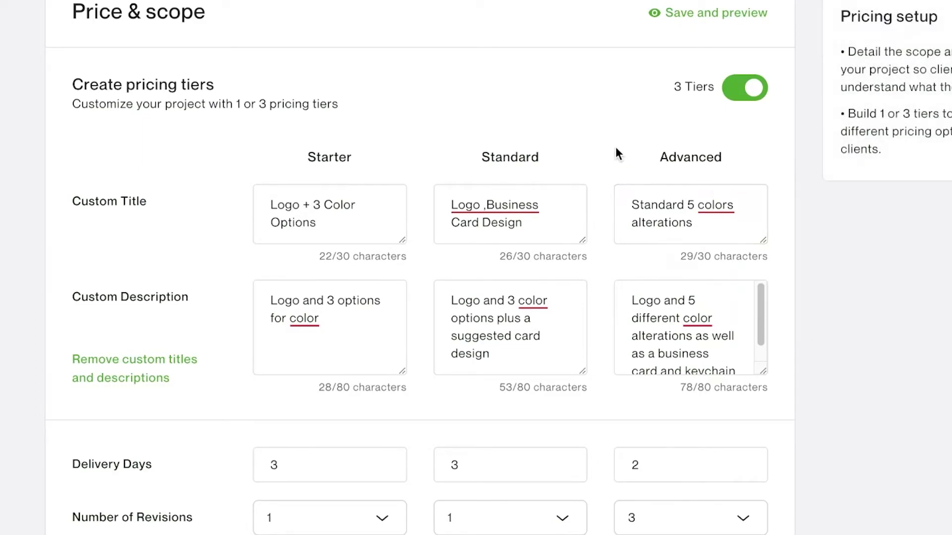
scroll(607, 156, down, 1)
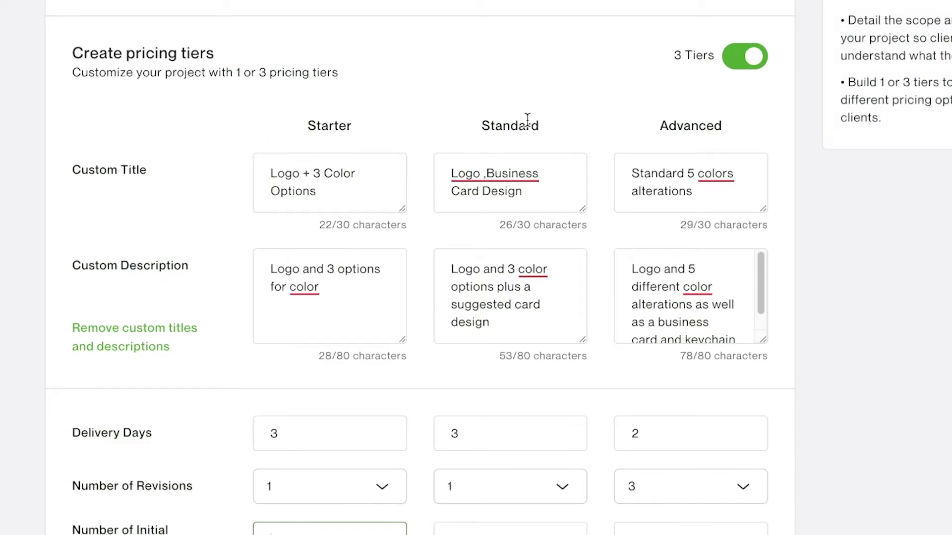
scroll(528, 129, down, 2)
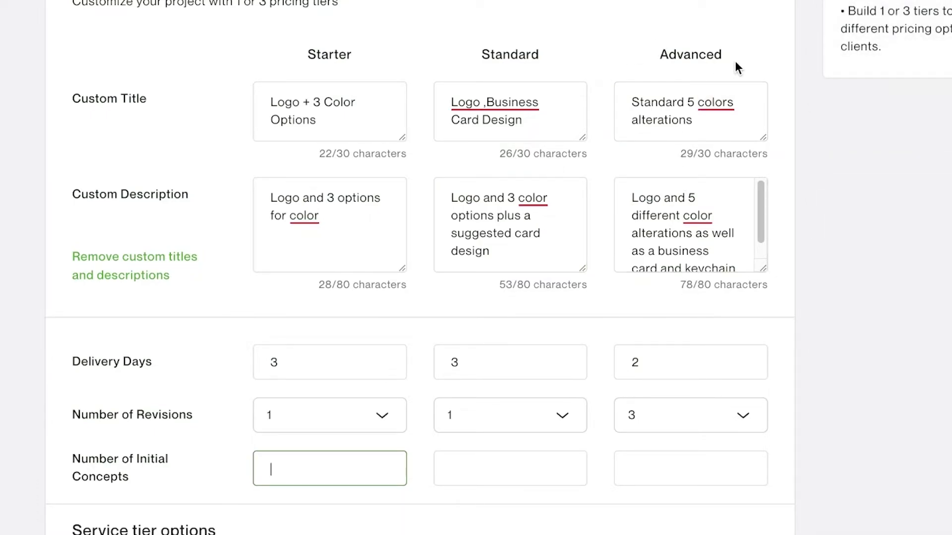
scroll(499, 268, down, 1)
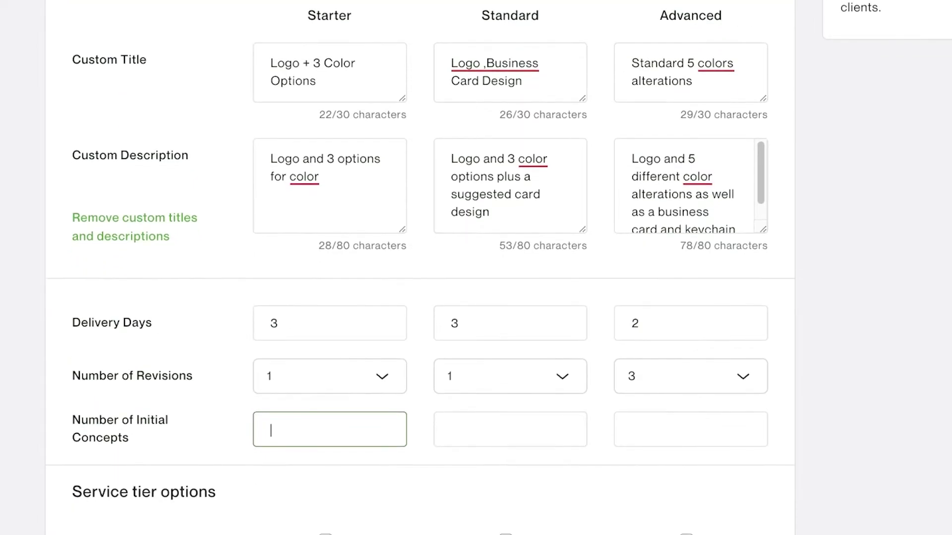
scroll(338, 403, down, 4)
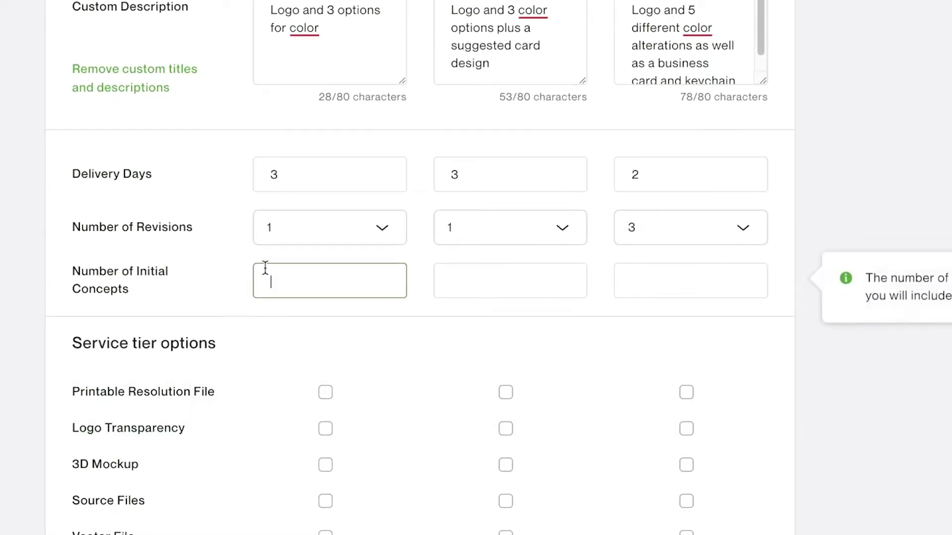
text(1)
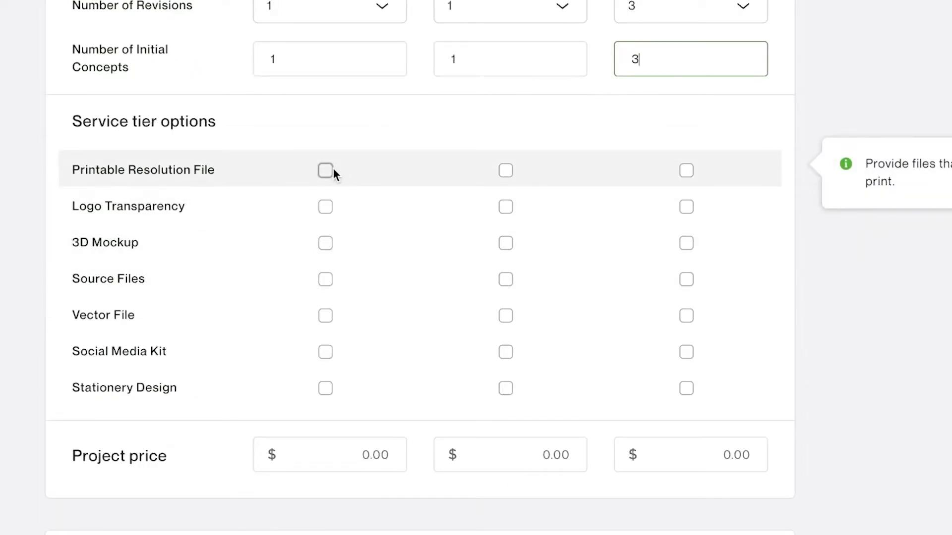
Price the project at $10.00 for the Starter tier, $14.00 for the Standard tier and $18.00 for the Advanced tier.
scroll(333, 198, down, 1)
click(350, 452)
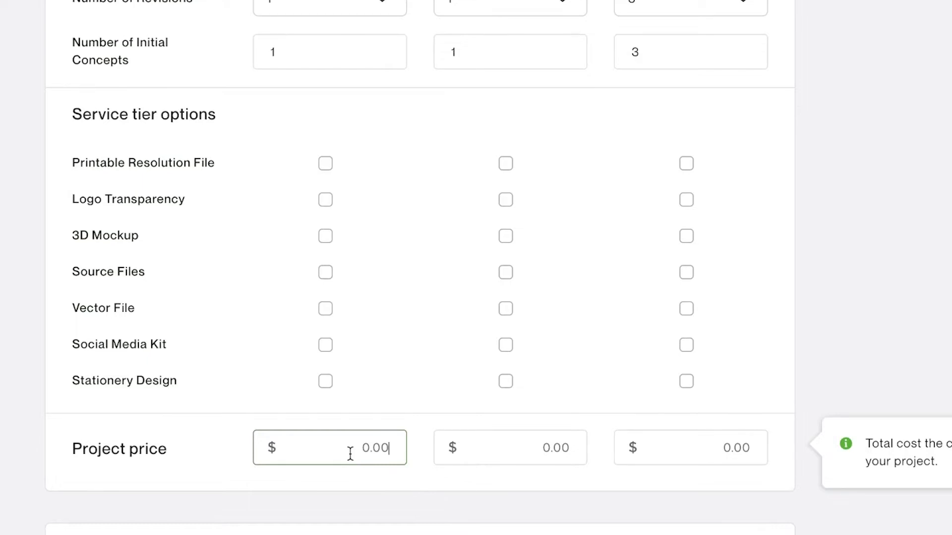
text(10)
click(563, 446)
text(18.00)
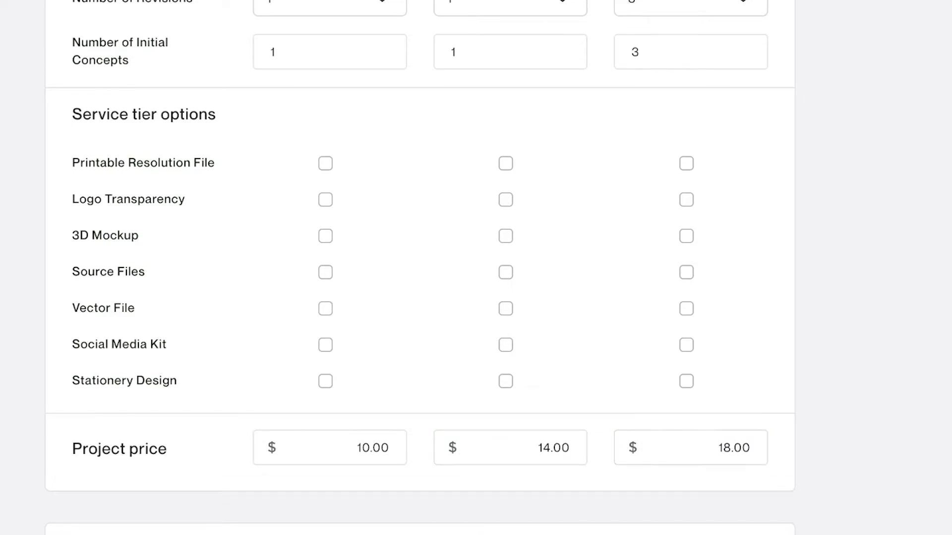
Review the completed tiers, leave the optional add-ons unselected, and continue to the project gallery.
scroll(805, 364, up, 12)
scroll(797, 357, down, 20)
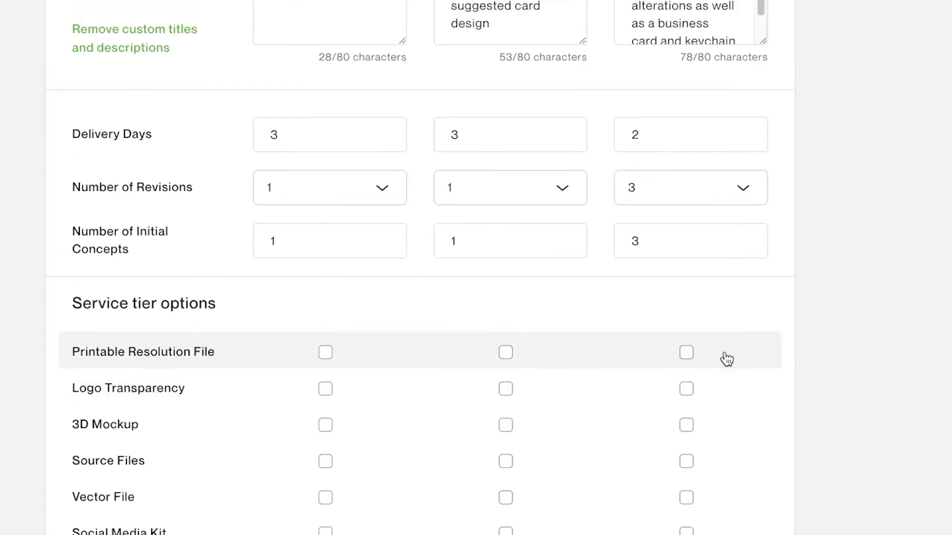
click(714, 297)
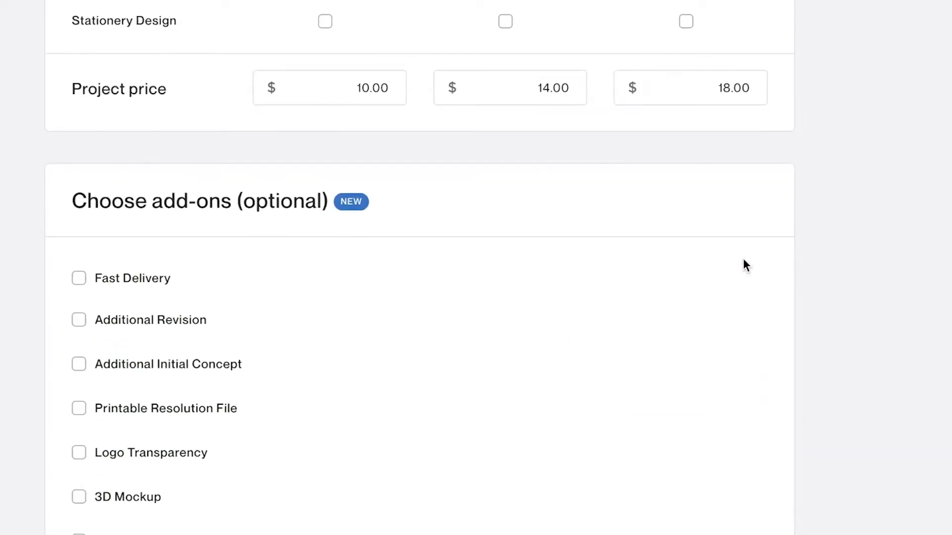
scroll(202, 333, down, 5)
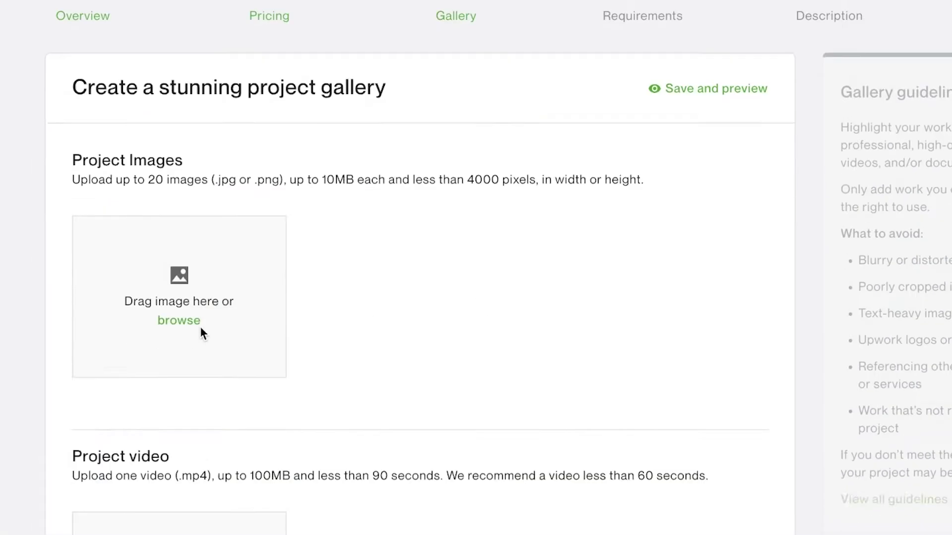
Look over the gallery's image, video and sample document uploads, try to continue, and go to the client requirements stage.
scroll(334, 208, down, 5)
scroll(287, 294, down, 4)
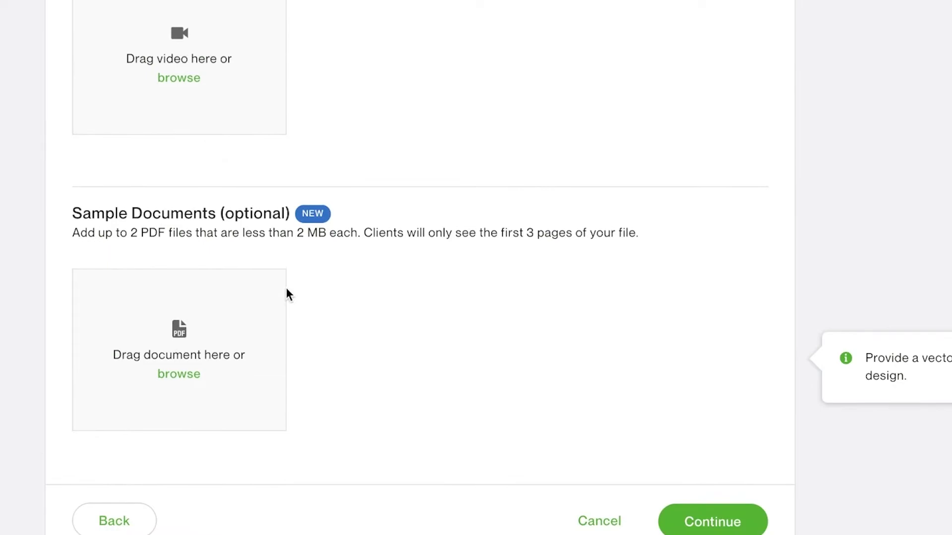
click(688, 518)
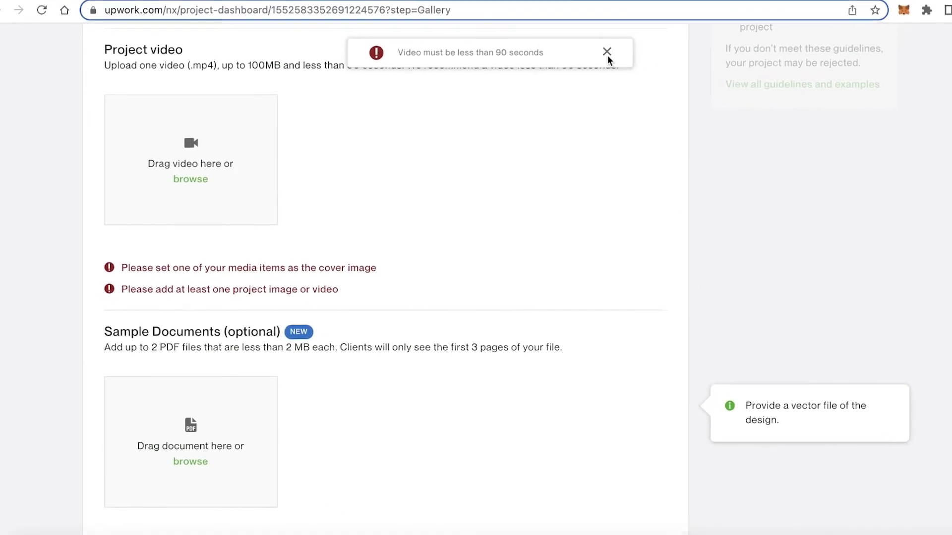
scroll(592, 99, up, 10)
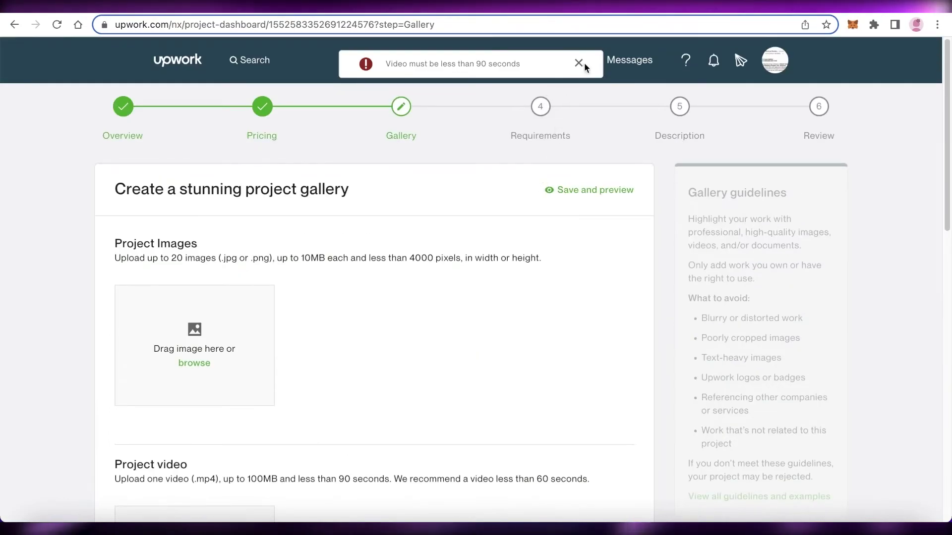
click(541, 107)
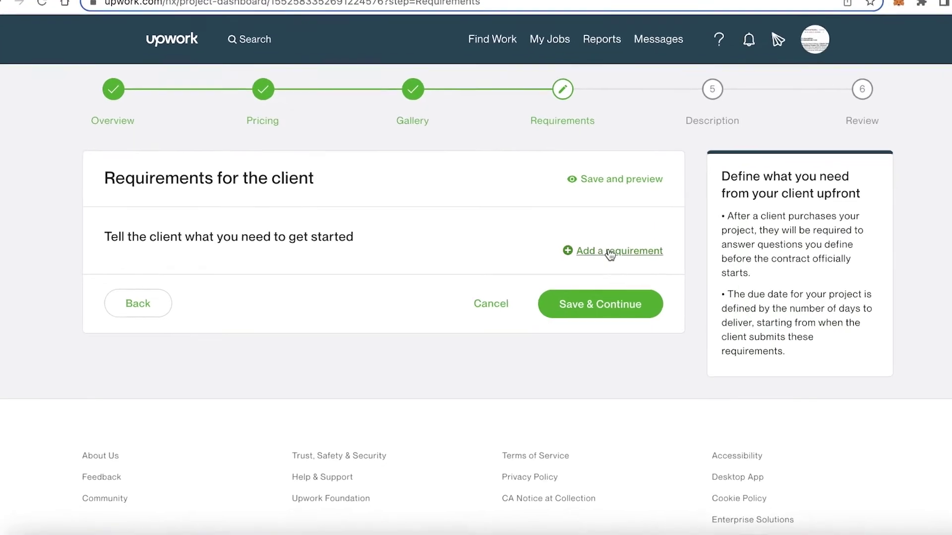
Start a new client requirement, check the answer types while keeping Free Text, and try to save the requirements.
click(654, 243)
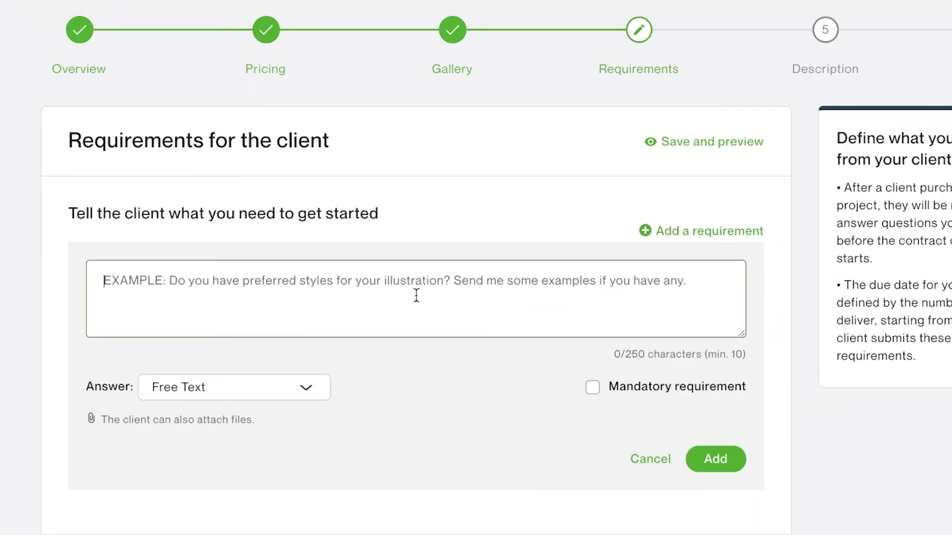
click(265, 385)
click(260, 393)
click(244, 398)
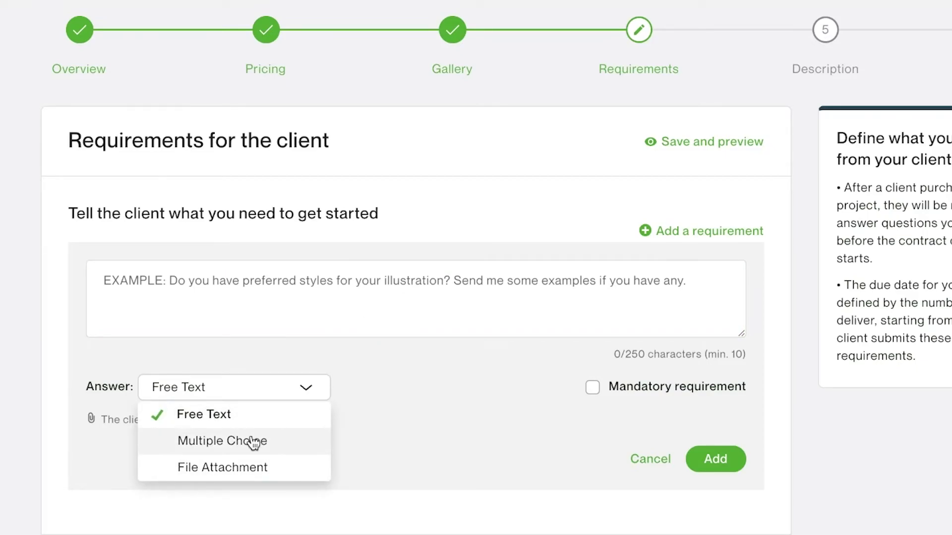
click(452, 404)
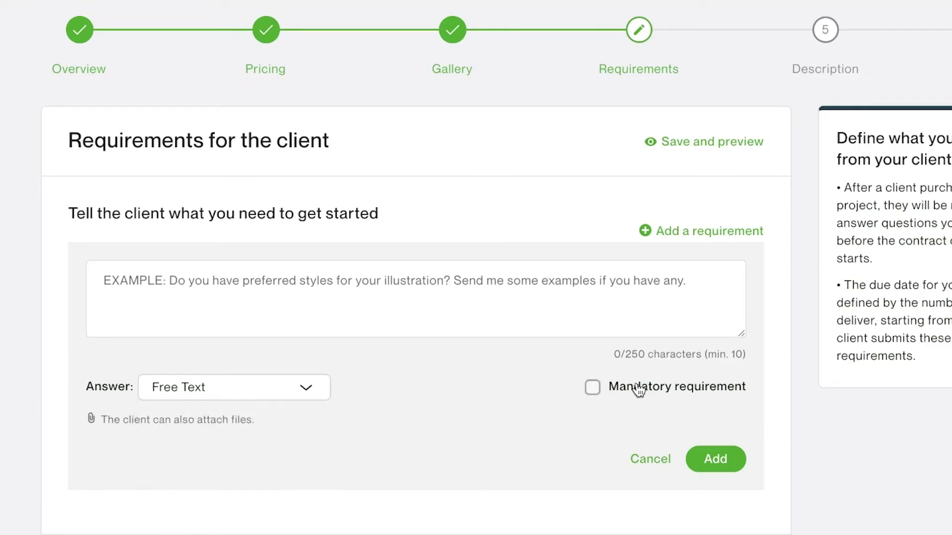
scroll(640, 396, down, 4)
click(682, 391)
Add the requirement "Character or name logo?" and save the requirements to continue to the project description.
click(233, 100)
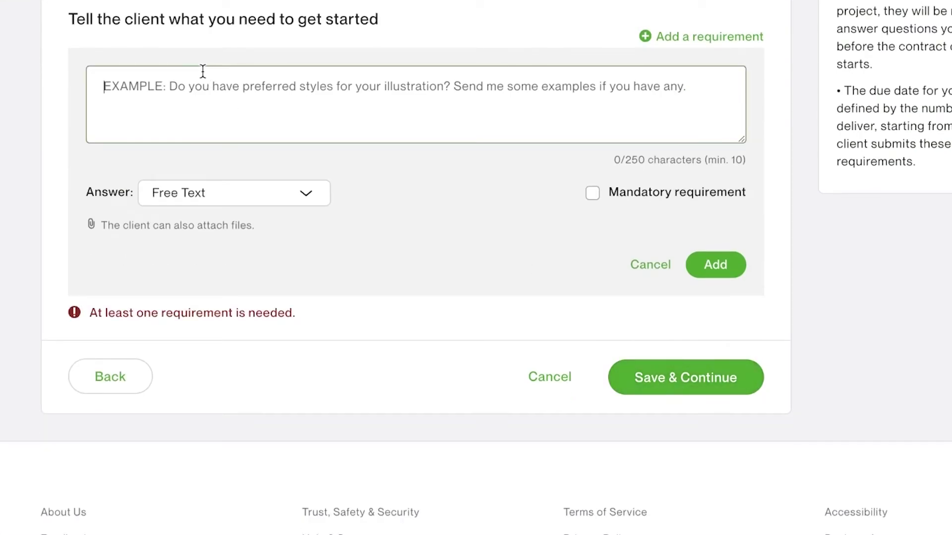
text(Character)
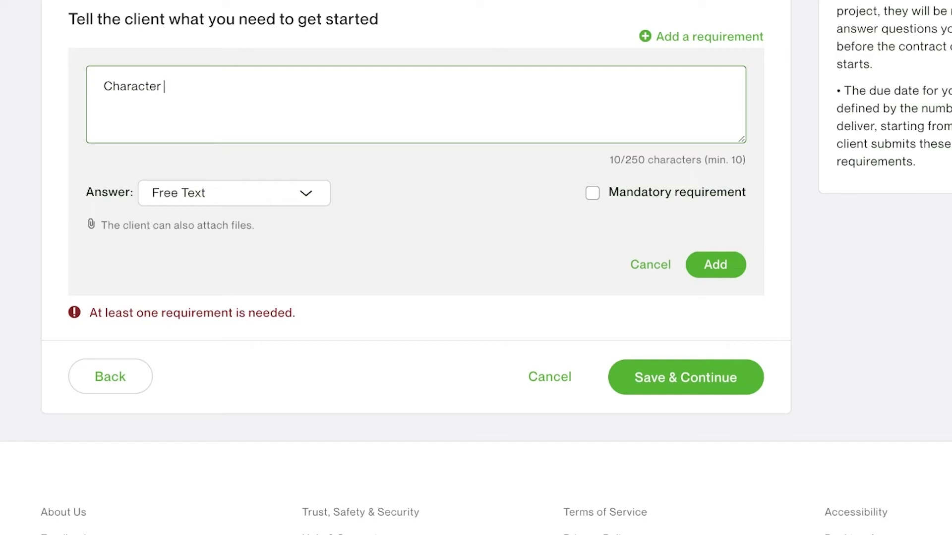
text( or)
text(name logo?)
click(715, 264)
click(689, 193)
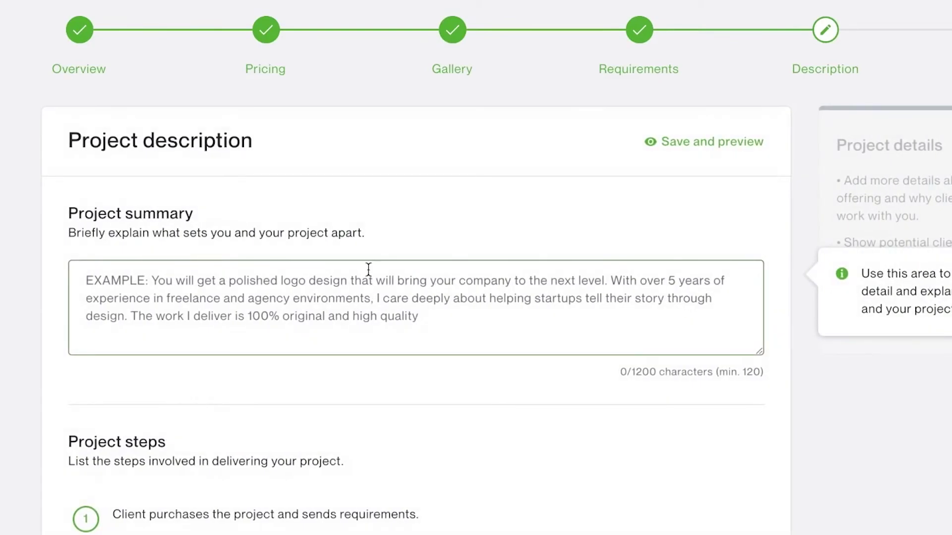
Examine the project description's summary and steps sections, and try to continue with them left empty.
scroll(374, 278, down, 3)
scroll(374, 74, up, 3)
scroll(420, 247, down, 10)
scroll(431, 216, up, 8)
scroll(430, 217, down, 10)
click(661, 251)
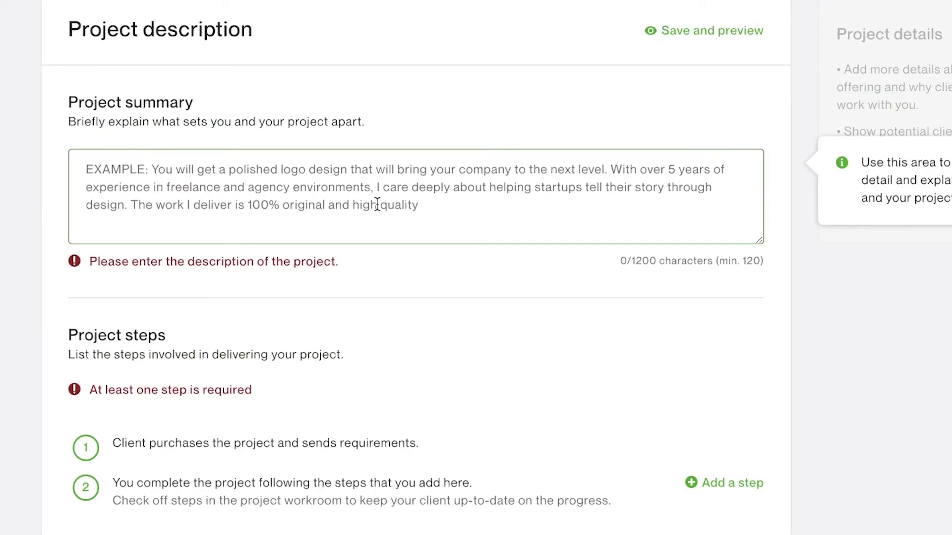
scroll(377, 205, up, 2)
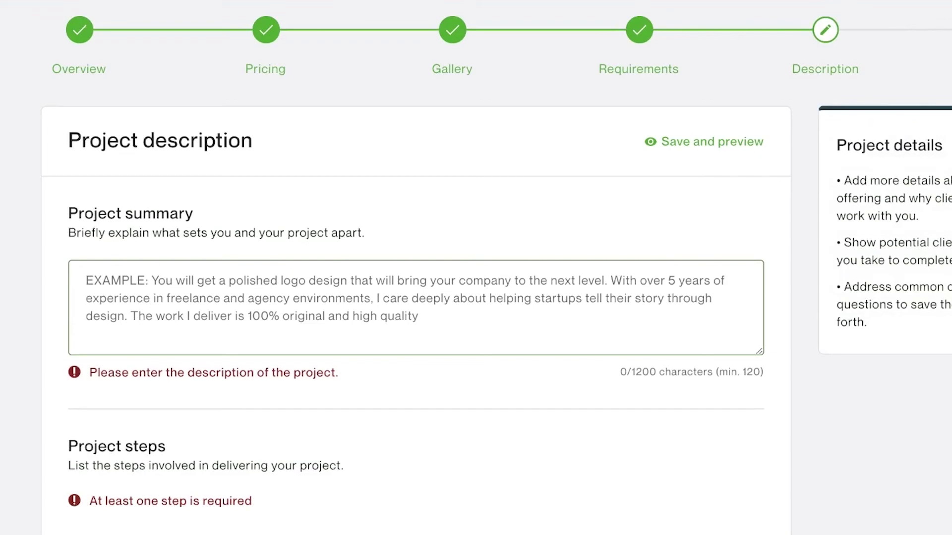
scroll(901, 39, down, 1)
scroll(240, 1, up, 1)
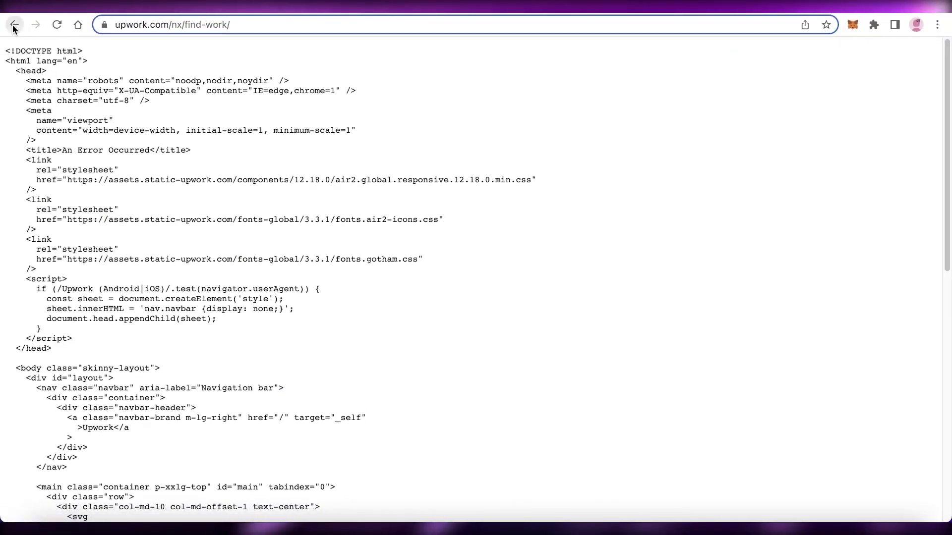
Leave the error page by loading the Upwork website's find-work home page again.
click(468, 26)
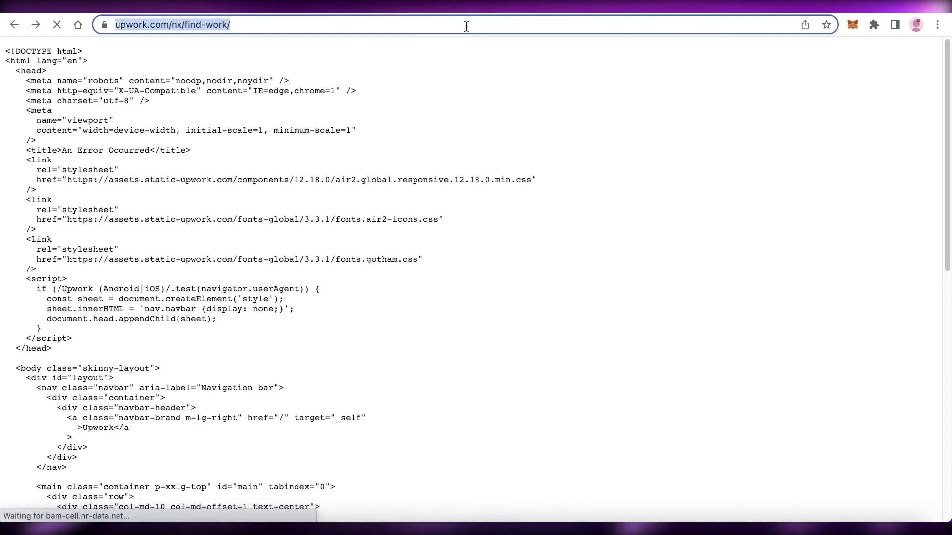
text(u)
key(Return)
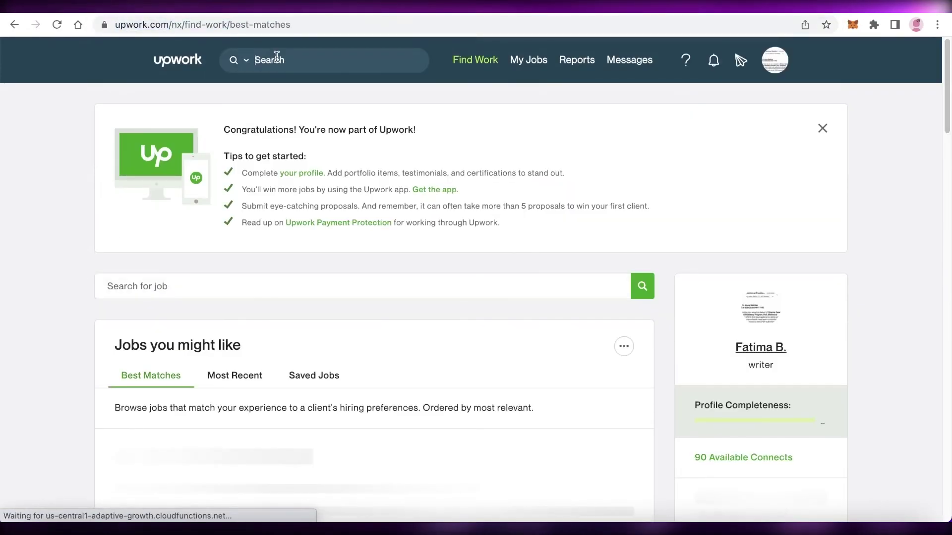
Search Upwork's freelancers and agencies for "logo".
click(277, 60)
text(l)
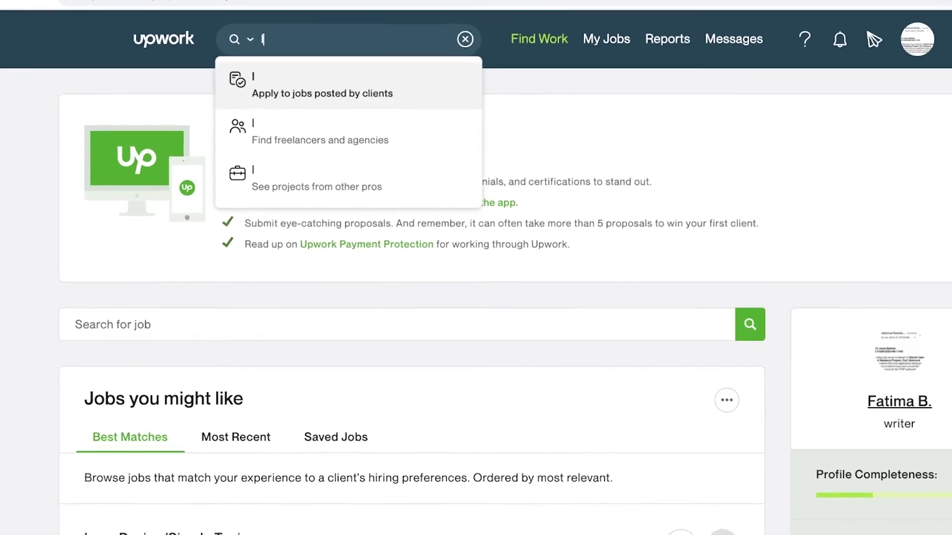
text(ogo)
click(303, 133)
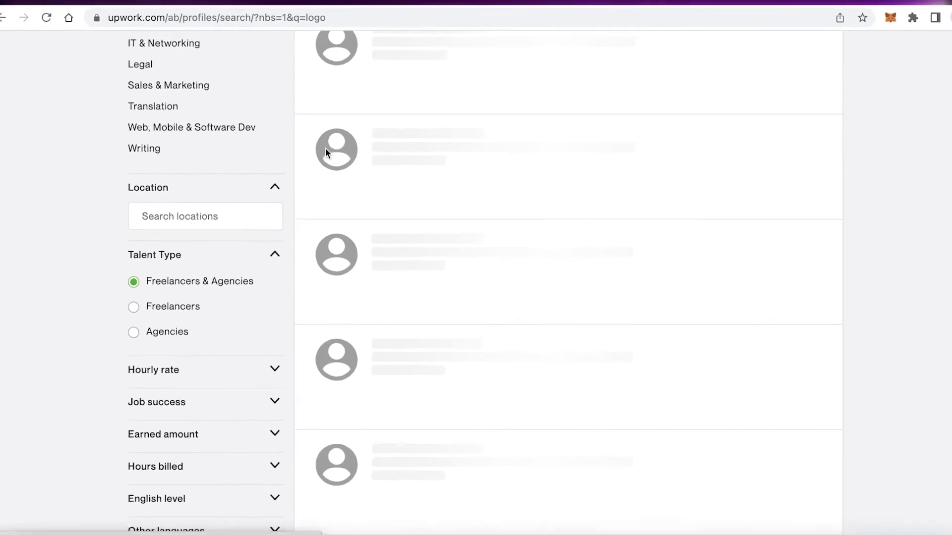
Examine the freelancer listings for logo work, comparing their titles, hourly rates, earnings, job success, portfolio samples and skills.
scroll(726, 146, down, 5)
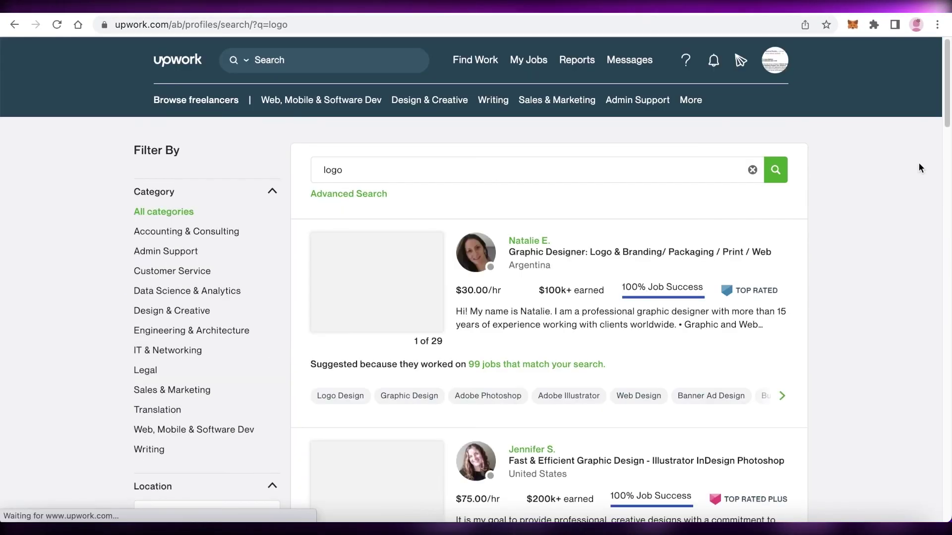
scroll(918, 163, down, 8)
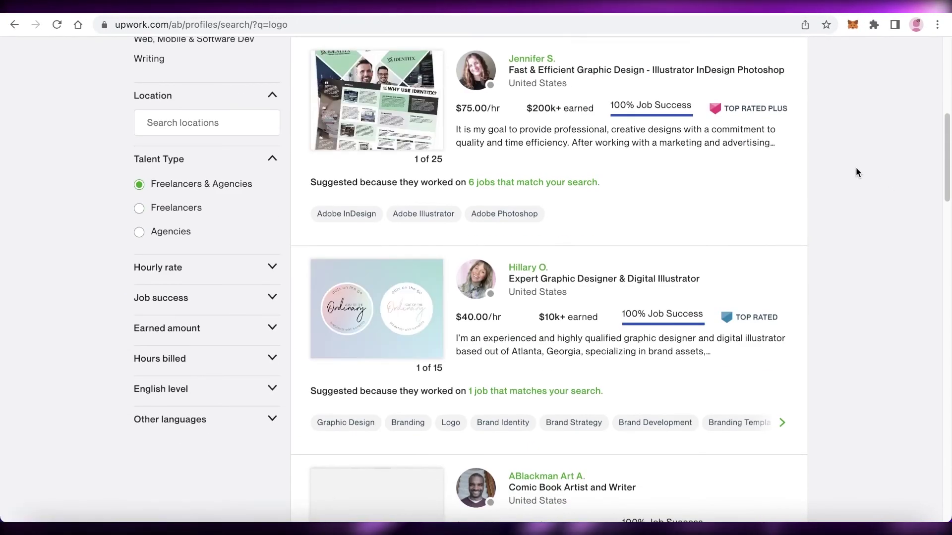
scroll(840, 192, up, 1)
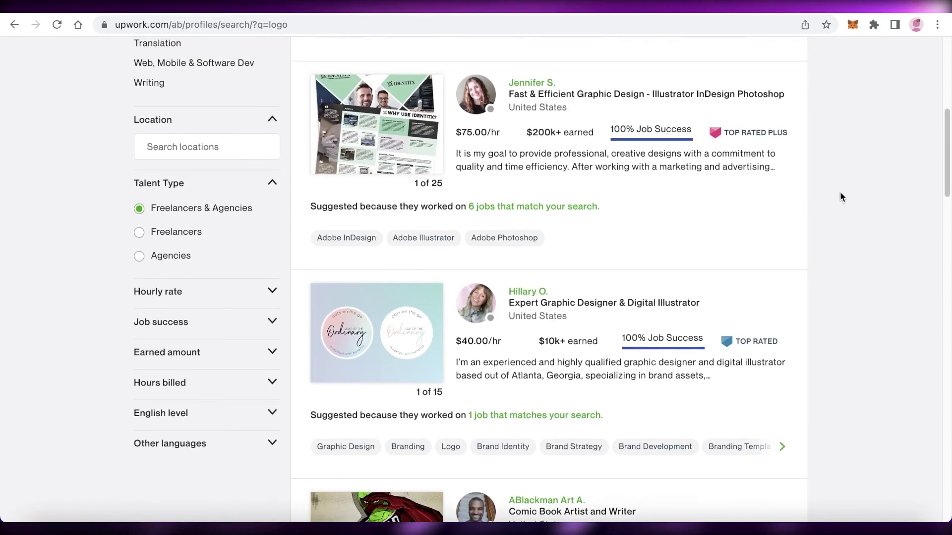
scroll(840, 193, up, 1)
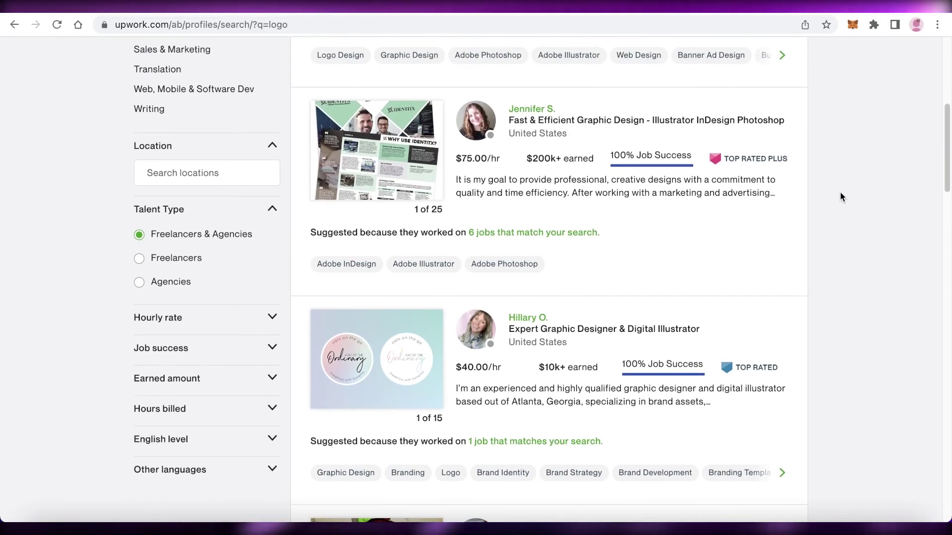
scroll(840, 194, up, 10)
scroll(840, 197, down, 12)
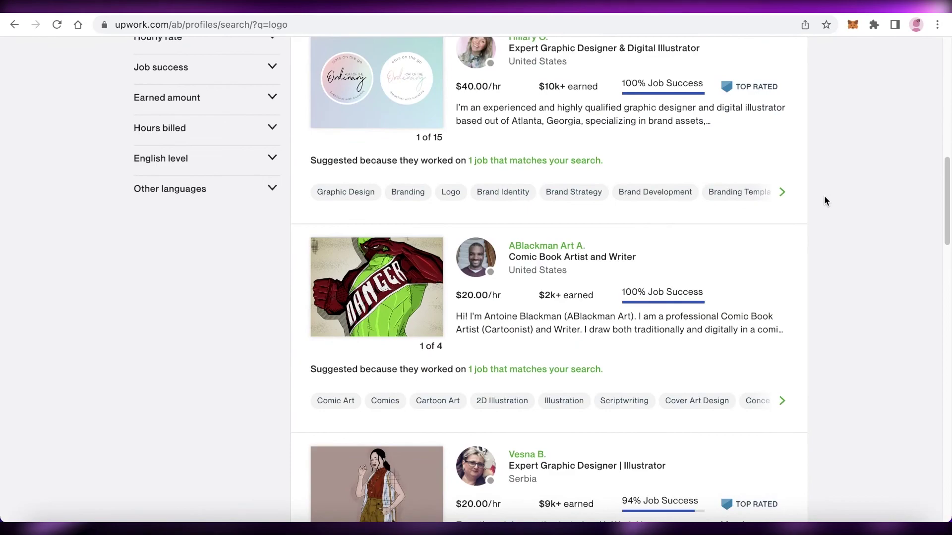
scroll(818, 198, up, 3)
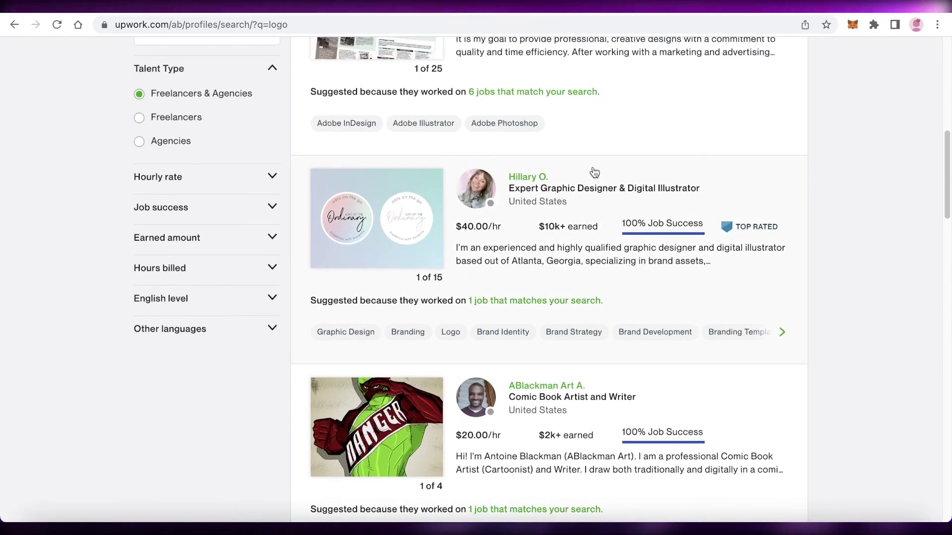
scroll(593, 174, up, 3)
scroll(594, 172, up, 2)
scroll(594, 173, up, 2)
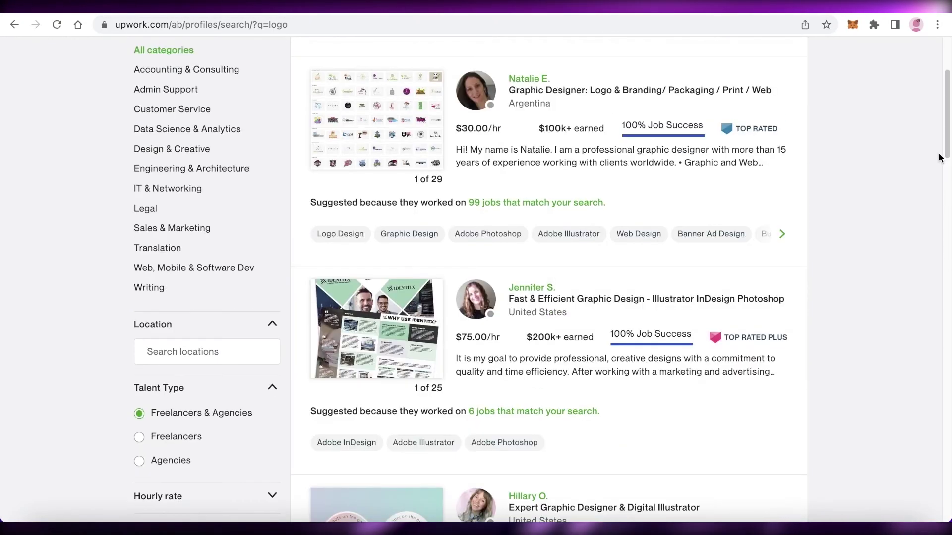
scroll(915, 147, down, 6)
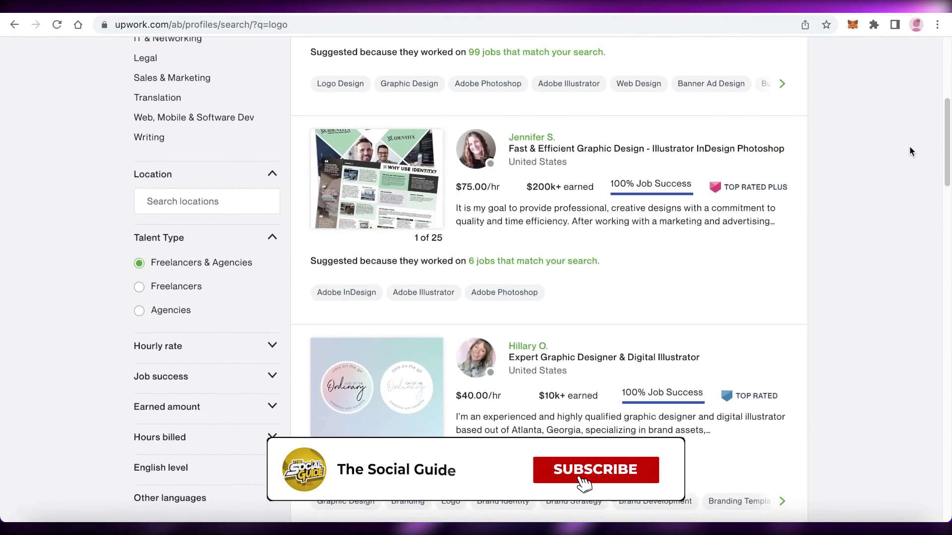
scroll(910, 146, down, 4)
scroll(909, 154, down, 15)
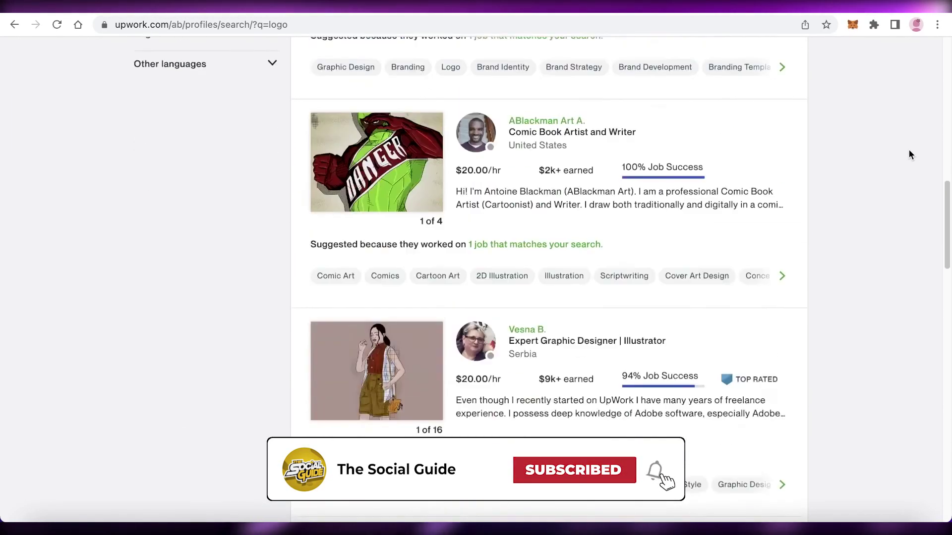
scroll(909, 149, down, 1)
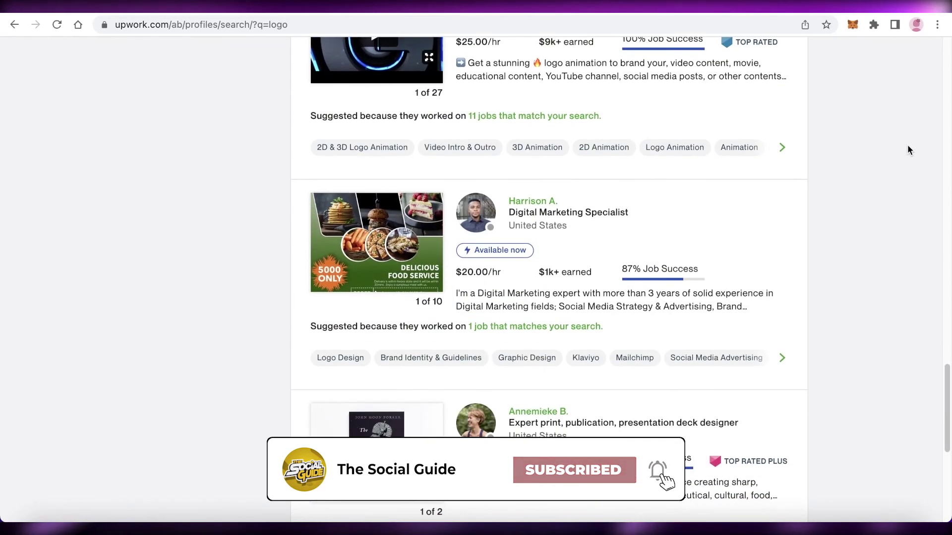